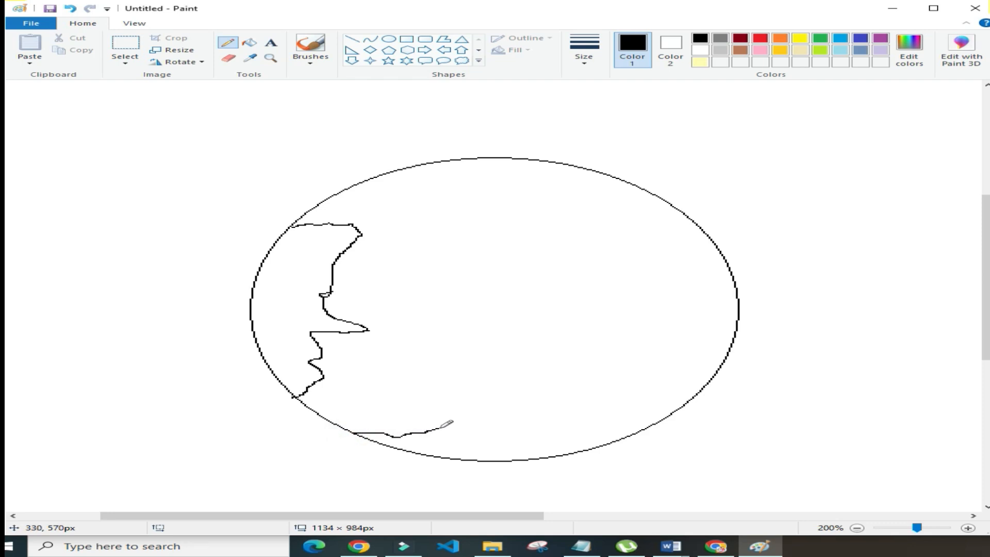
Draw irregular black coastlines with the Pencil along the globe's bottom, lower-right and upper-right edges.
mouse_move(475, 432)
left_mouse_down()
mouse_move(504, 444)
mouse_move(581, 443)
left_mouse_up()
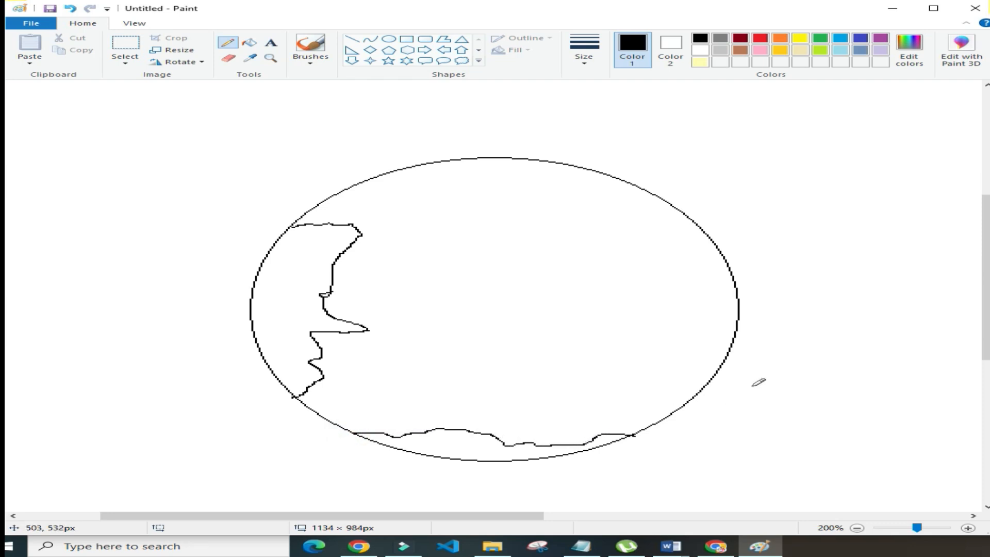
left_click_drag(709, 379, 688, 375)
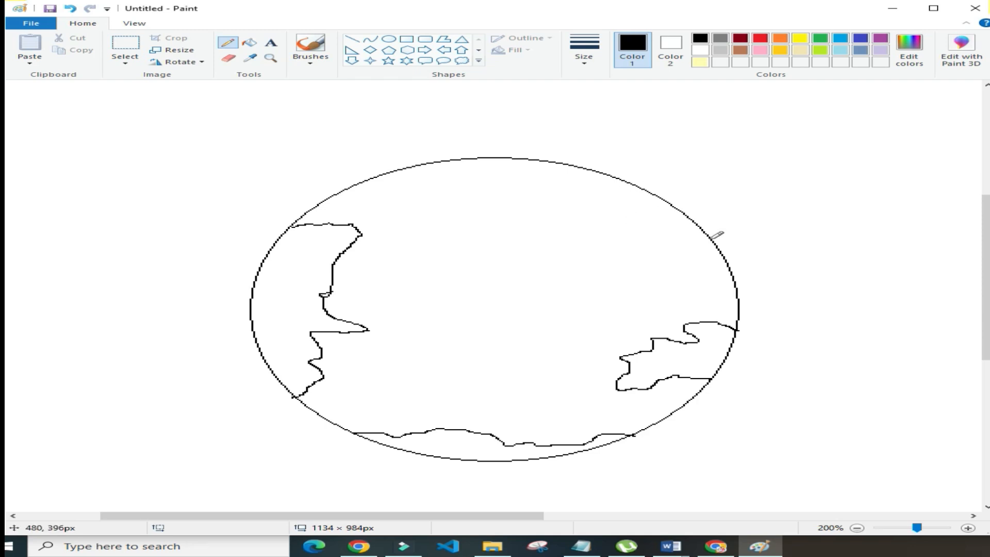
left_click_drag(722, 253, 625, 244)
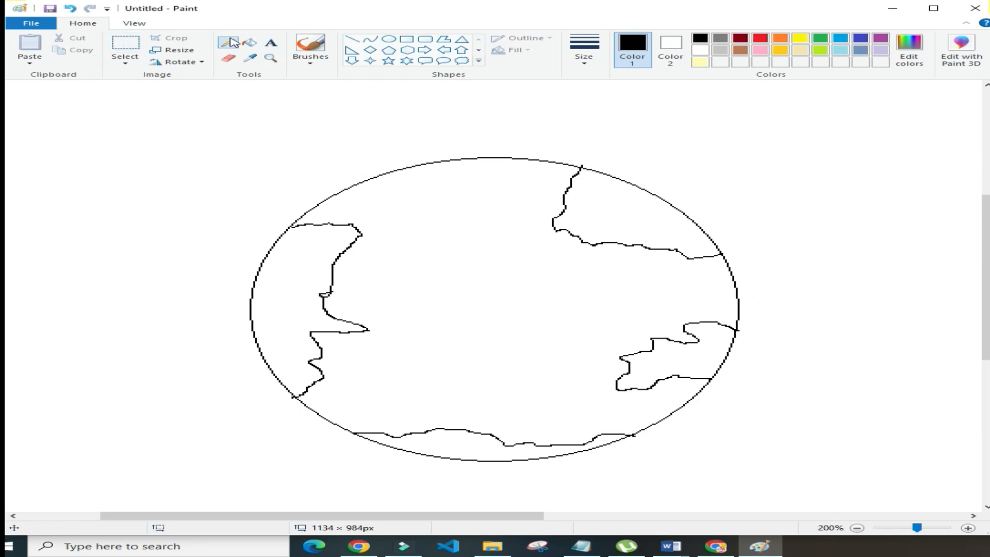
Fill the four landmasses on the globe with green and the remaining ocean area with blue.
left_click(249, 42)
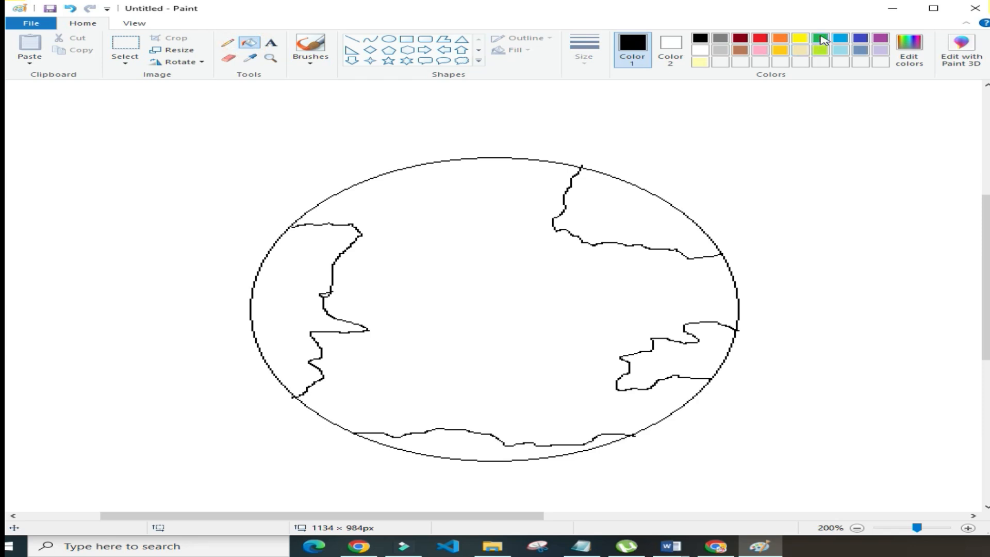
left_click(820, 39)
left_click(309, 270)
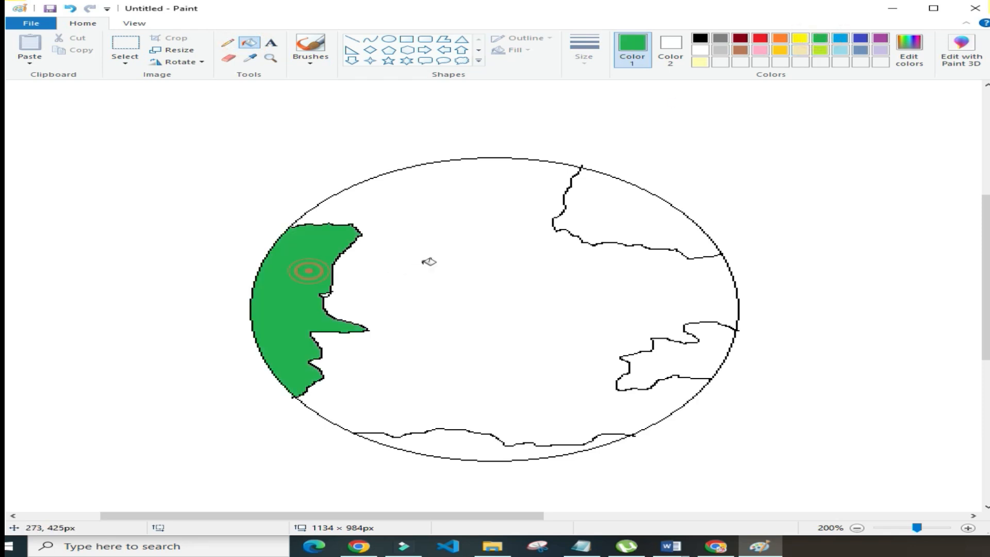
left_click(624, 215)
left_click(710, 348)
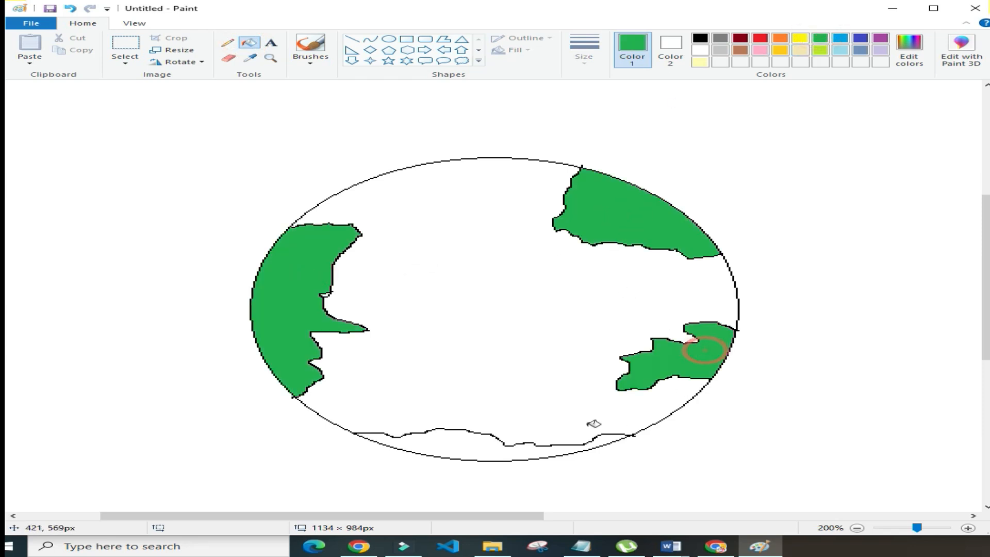
left_click(469, 436)
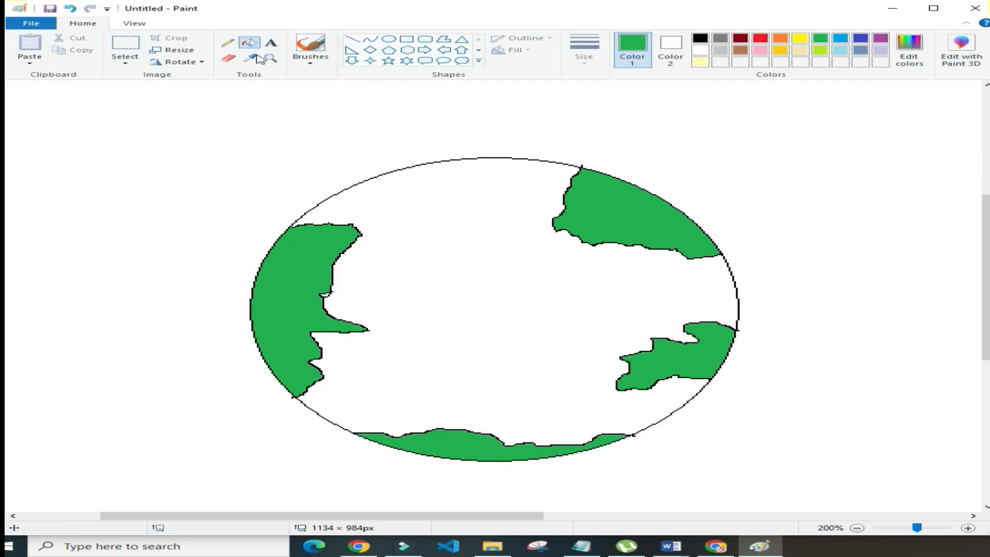
left_click(842, 39)
left_click(428, 251)
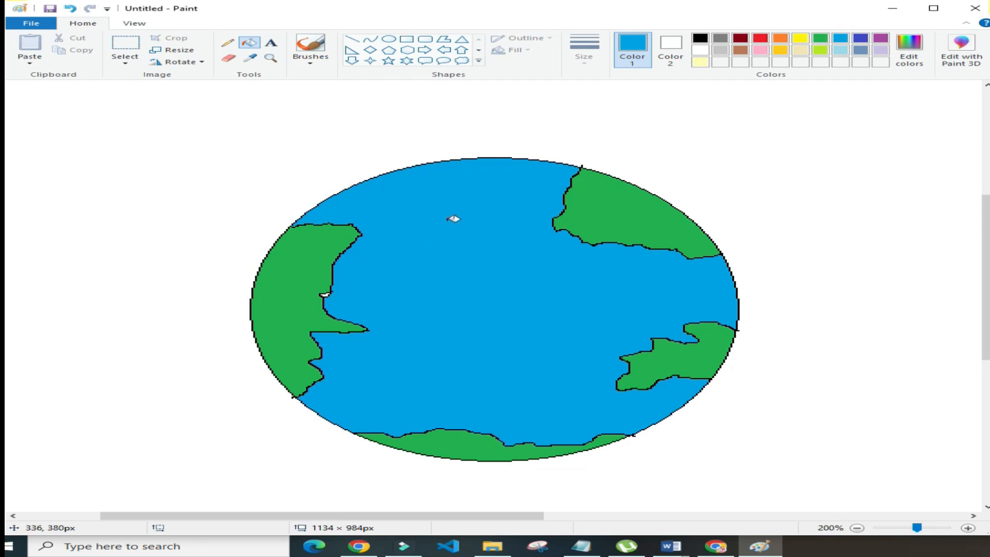
Draw a small white-outlined ellipse on the ocean as the globe's left eye, enlarging it slightly from about 14 × 18 px.
left_click(390, 39)
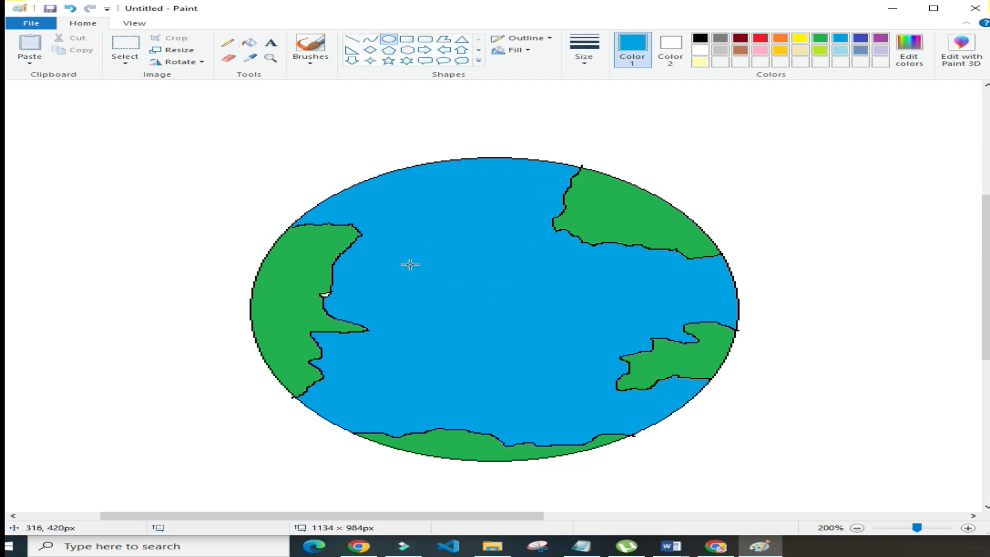
left_click_drag(398, 259, 423, 277)
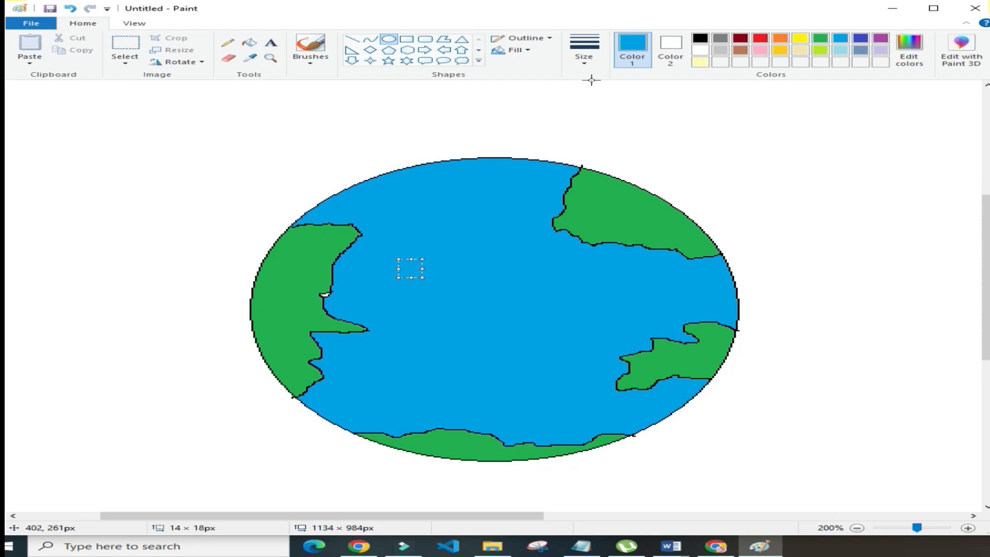
left_click(699, 50)
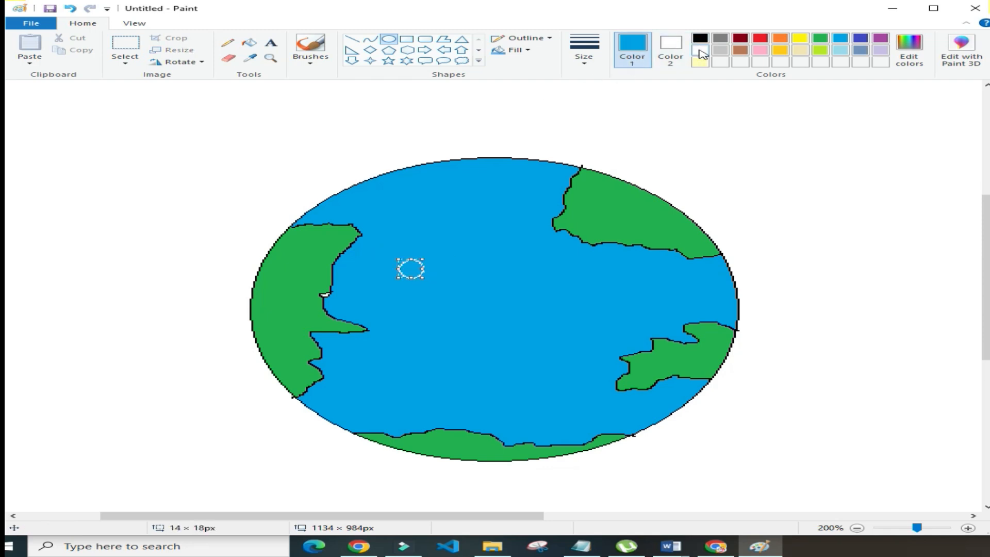
left_click(700, 50)
left_click_drag(424, 278, 439, 290)
left_click(477, 278)
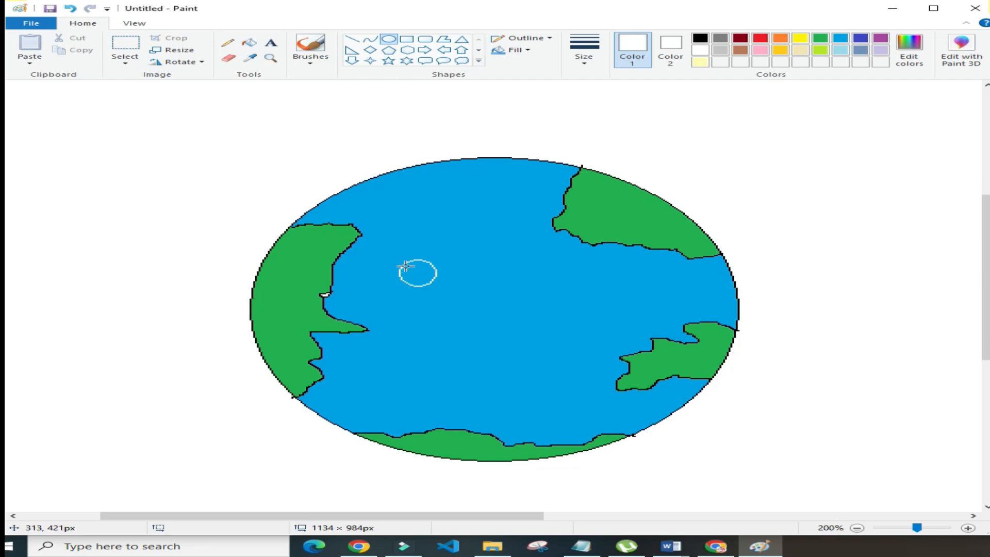
left_click_drag(402, 266, 430, 283)
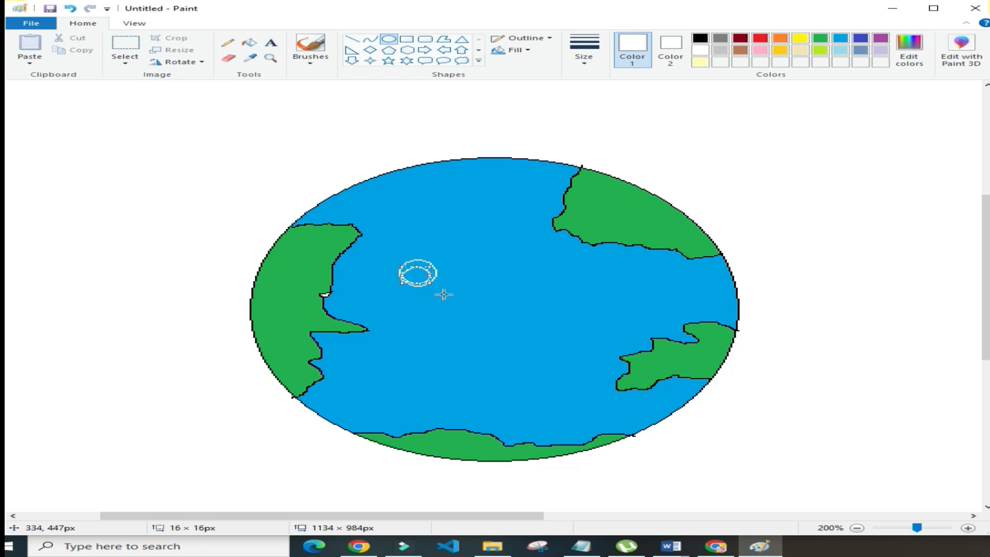
left_click(468, 278)
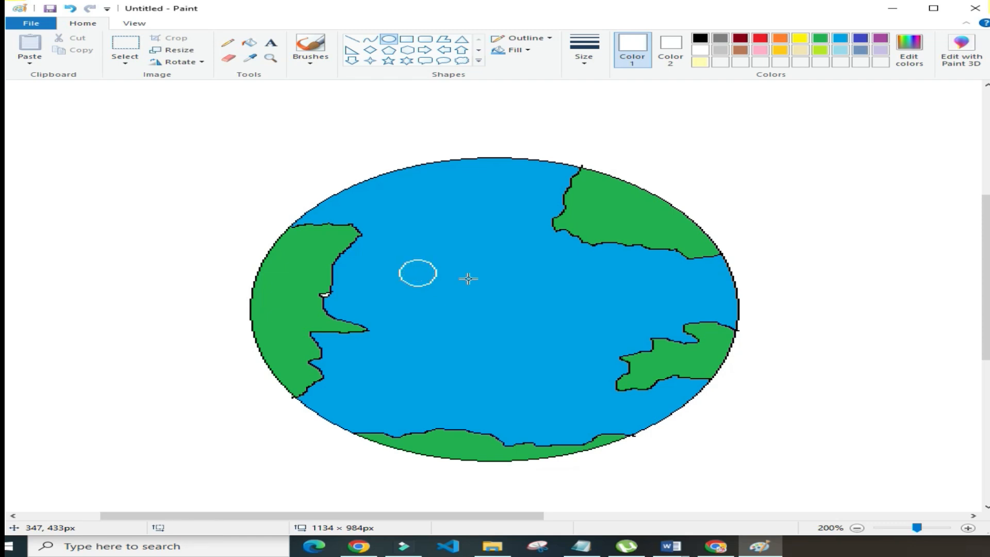
Fill the white-outlined eye ellipse with black.
left_click(700, 37)
left_click(249, 44)
left_click(428, 271)
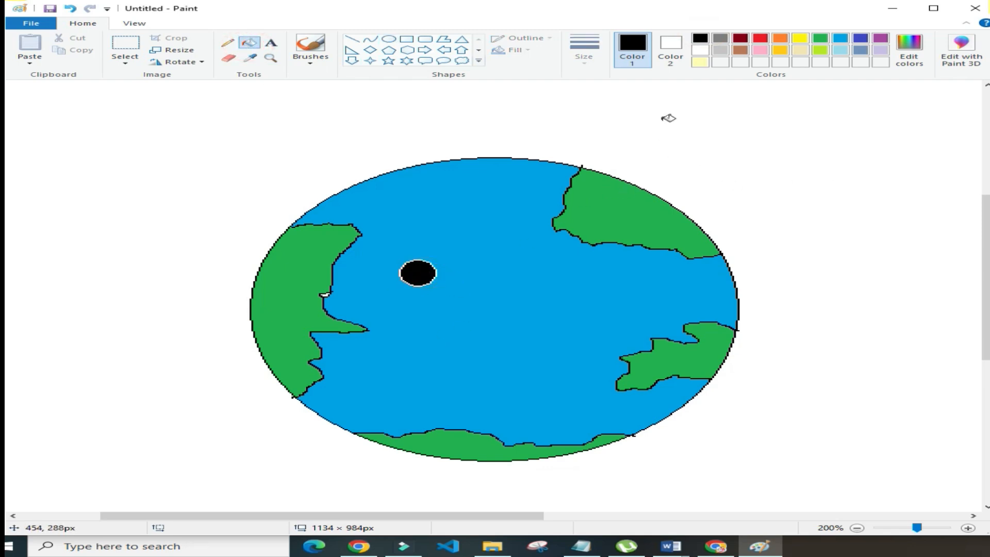
Copy the black eye and place the duplicate level with it, just below the upper-right landmass.
left_click(125, 44)
left_click_drag(399, 255, 440, 291)
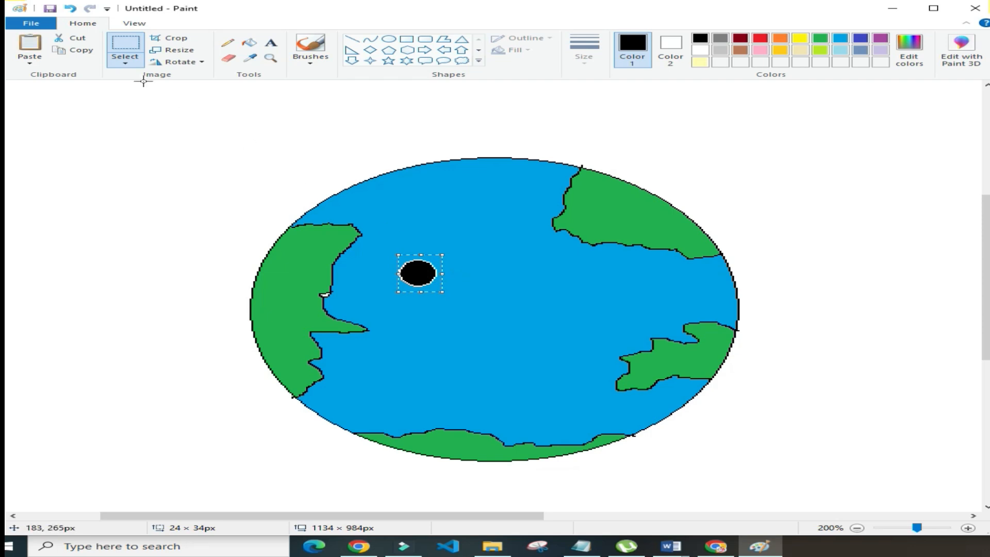
left_click(77, 50)
left_click(29, 52)
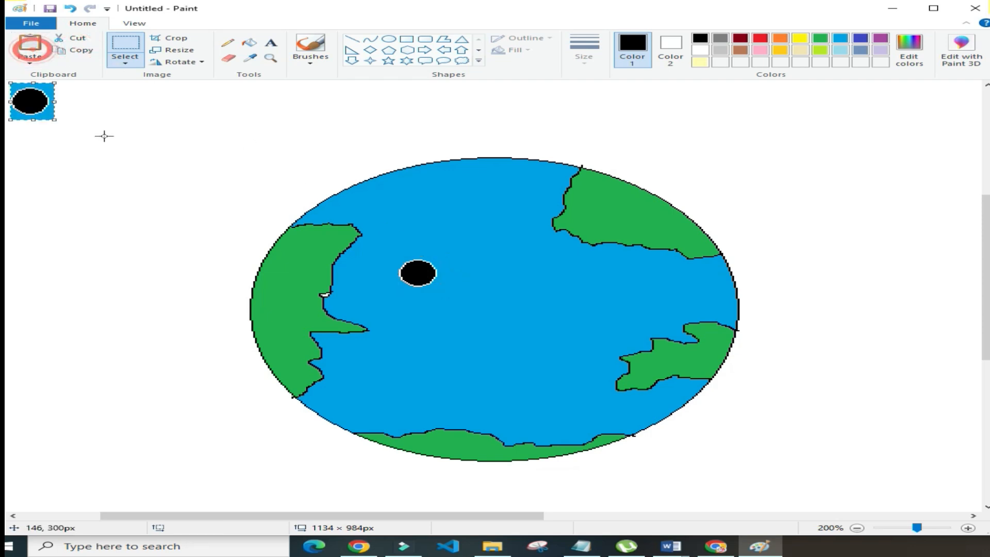
left_click_drag(30, 98, 568, 270)
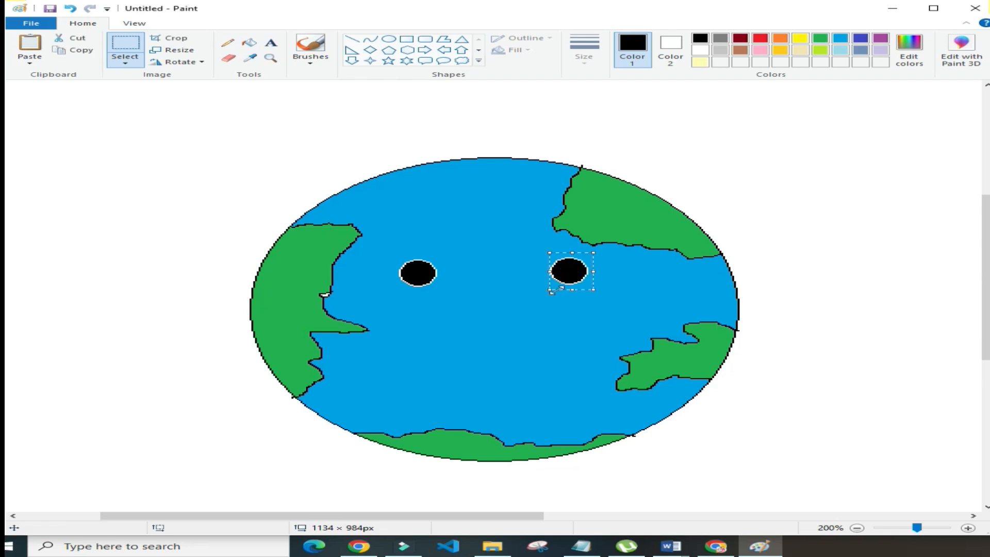
left_click(470, 137)
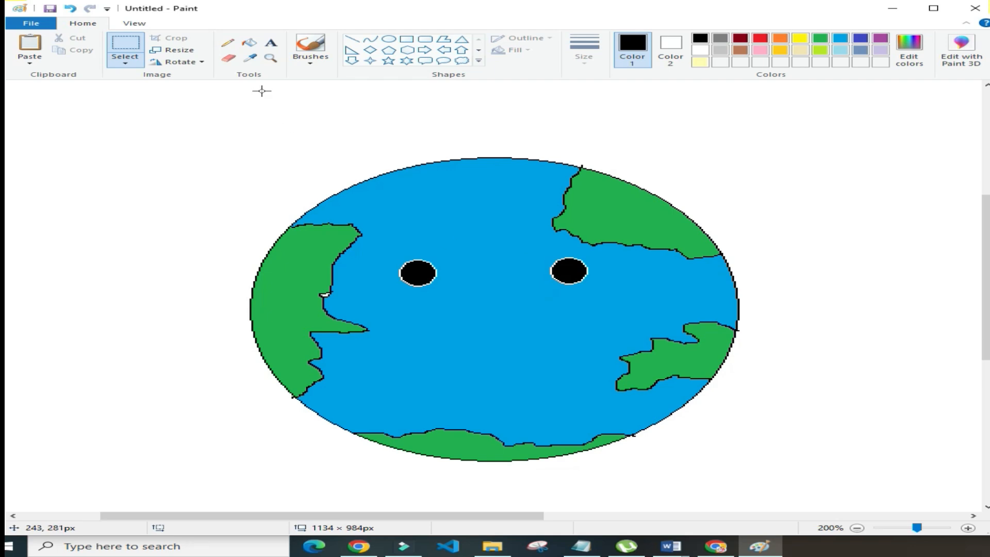
Try to draw a black smile curve about 109 × 52 px below the two eyes.
left_click(371, 40)
left_click_drag(389, 316, 588, 312)
left_click_drag(479, 314, 507, 367)
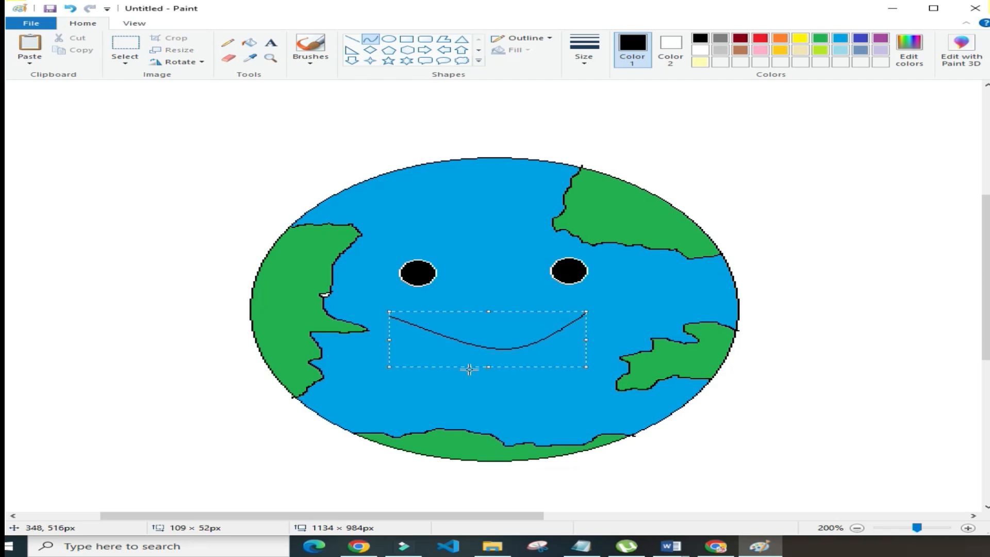
key("ctrl+z")
Draw a black smile with the Curve tool, about 102 × 37 px, centred below the eyes.
left_click_drag(402, 327, 585, 324)
left_click_drag(468, 324, 504, 363)
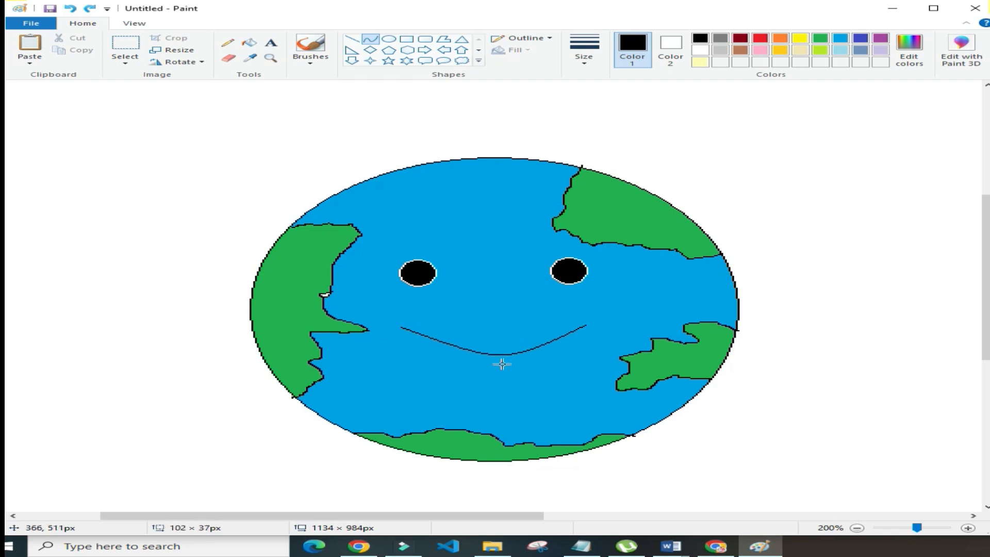
left_click(820, 274)
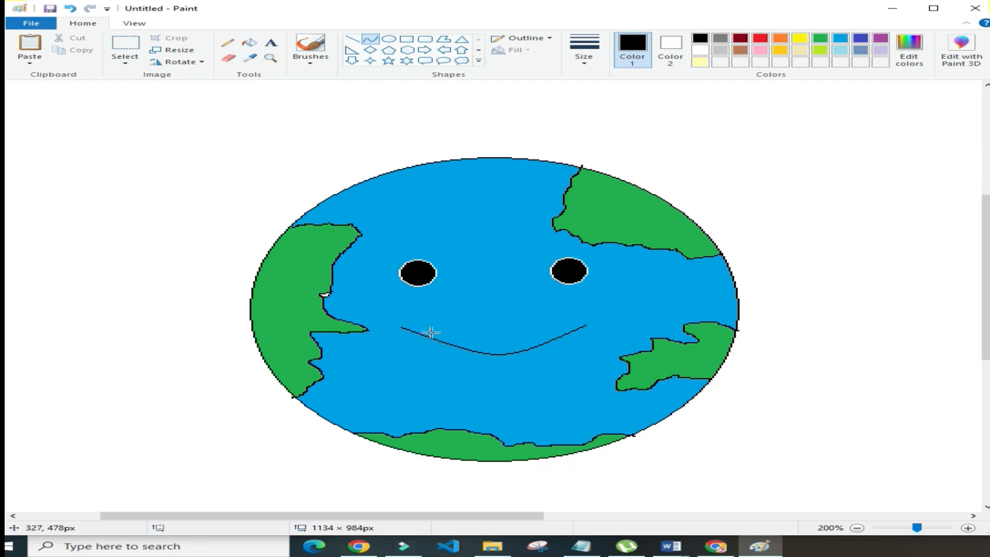
Try to place a copy of the smile curve just below the original.
left_click(127, 48)
left_click_drag(392, 321, 602, 355)
key("ctrl+c")
key("ctrl+v")
left_click_drag(126, 102, 506, 376)
key("ctrl+z")
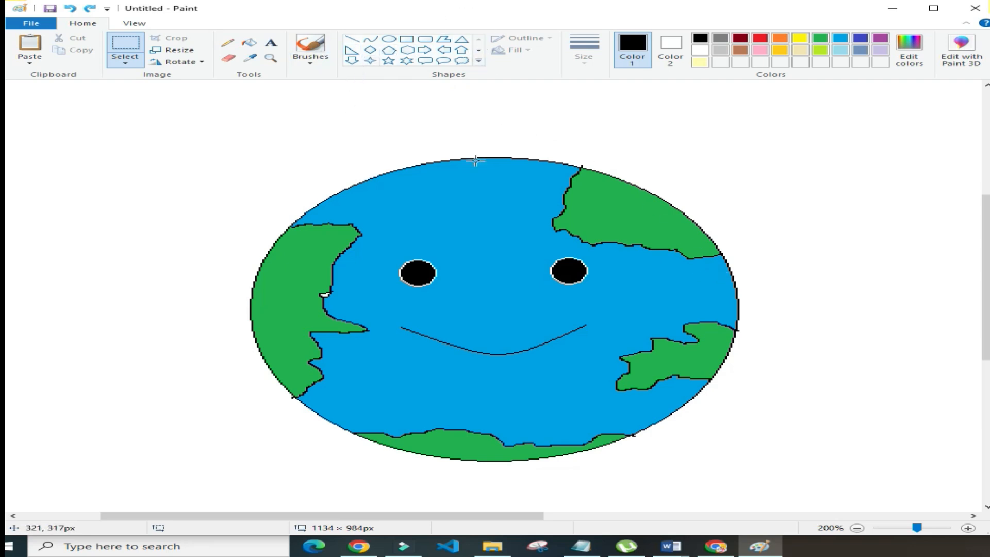
Draw a five-point star about 32 × 30 px with a gold outline and gold fill in the blank area above left of the globe.
left_click(388, 61)
left_click_drag(105, 112, 163, 145)
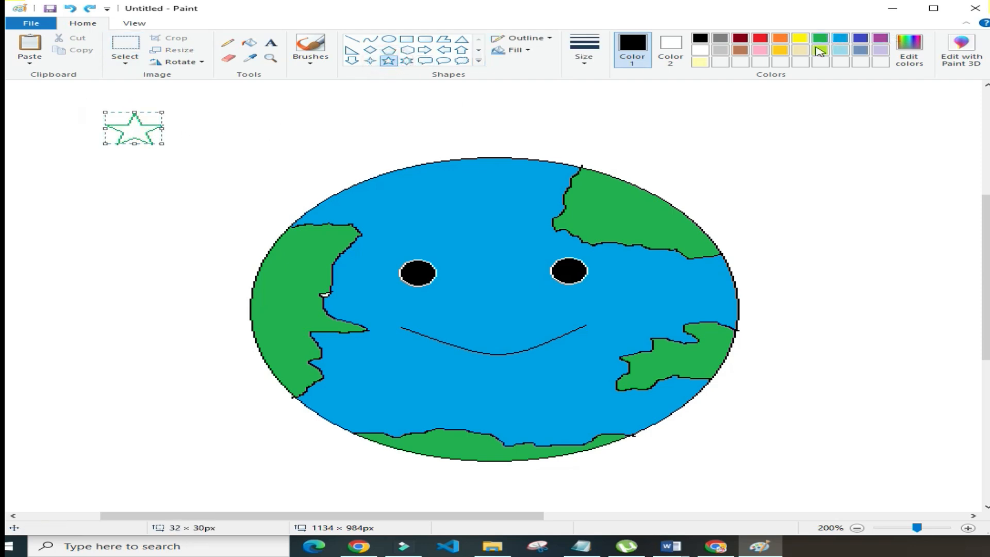
left_click(786, 53)
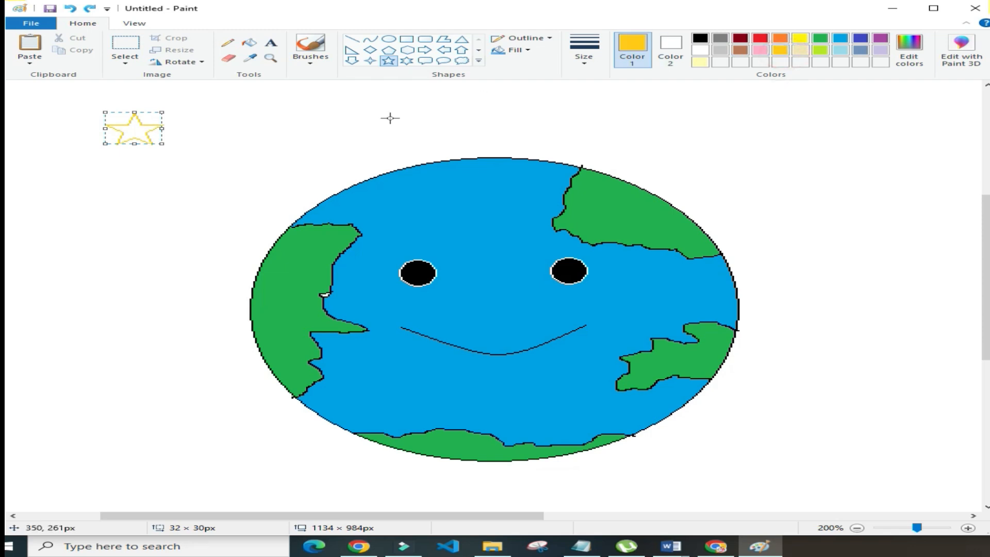
left_click(249, 43)
left_click(135, 129)
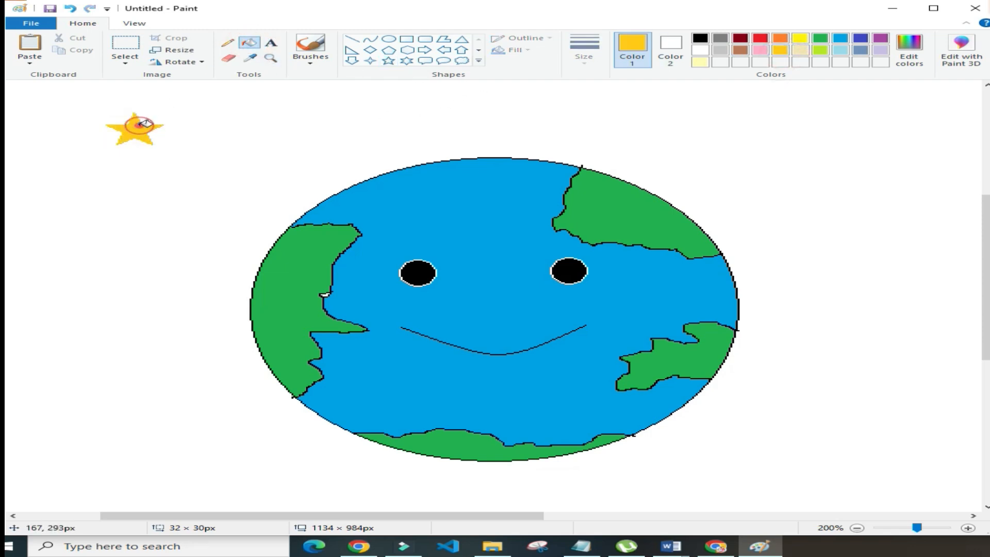
Copy the gold star and place a duplicate in the blank area above right of the globe.
left_click(126, 45)
left_click_drag(110, 113, 159, 146)
left_click(213, 148)
left_click_drag(104, 112, 165, 155)
left_click(198, 138)
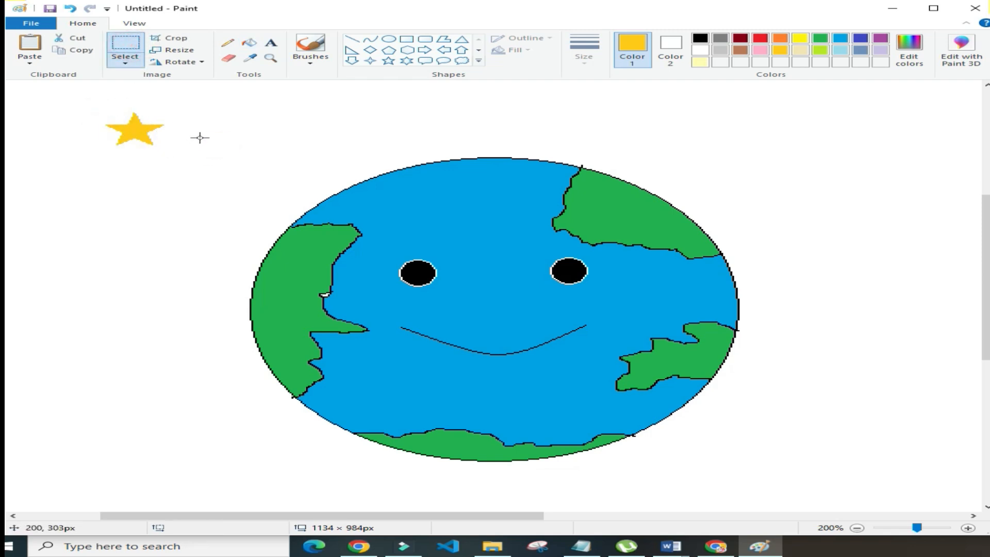
left_click_drag(98, 113, 164, 155)
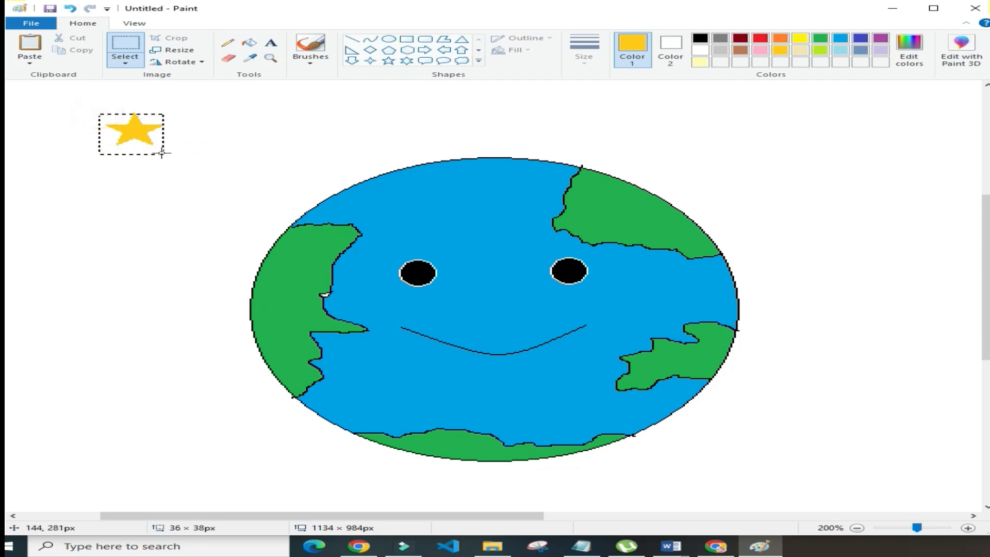
left_click(75, 50)
left_click(29, 47)
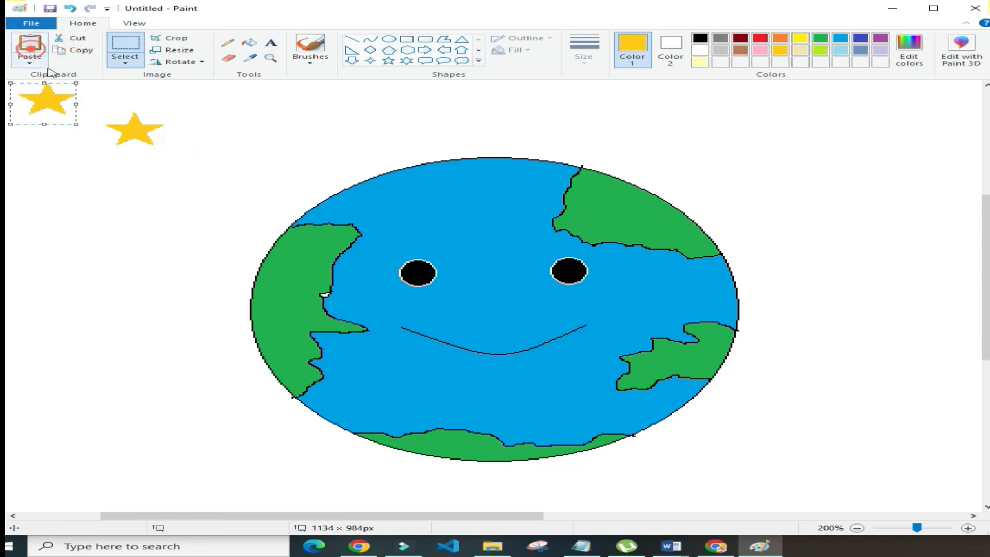
left_click_drag(69, 105, 741, 138)
Paste two more stars, one shrunk to about 30 × 30 px at the globe's lower right and one full-size at its lower left.
left_click(30, 46)
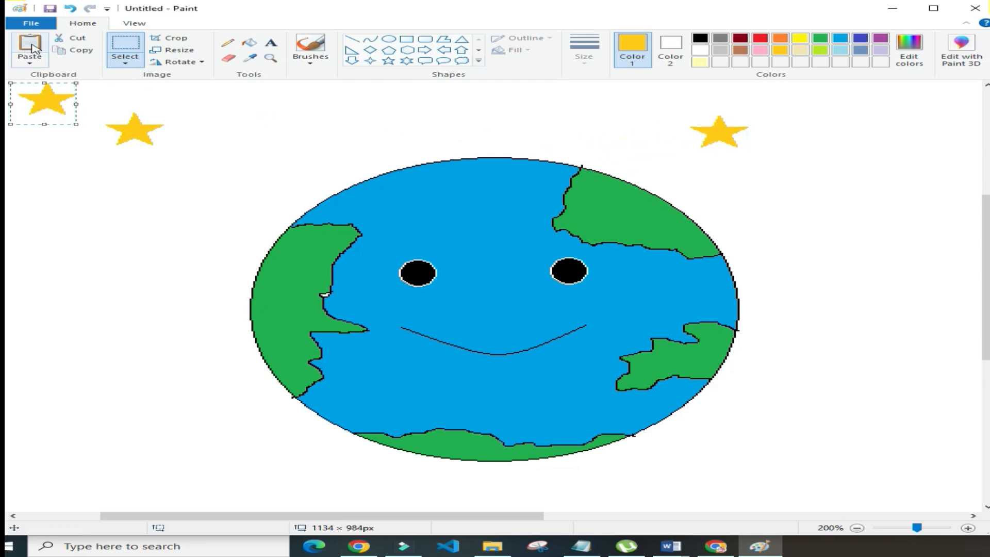
left_click_drag(43, 93, 890, 432)
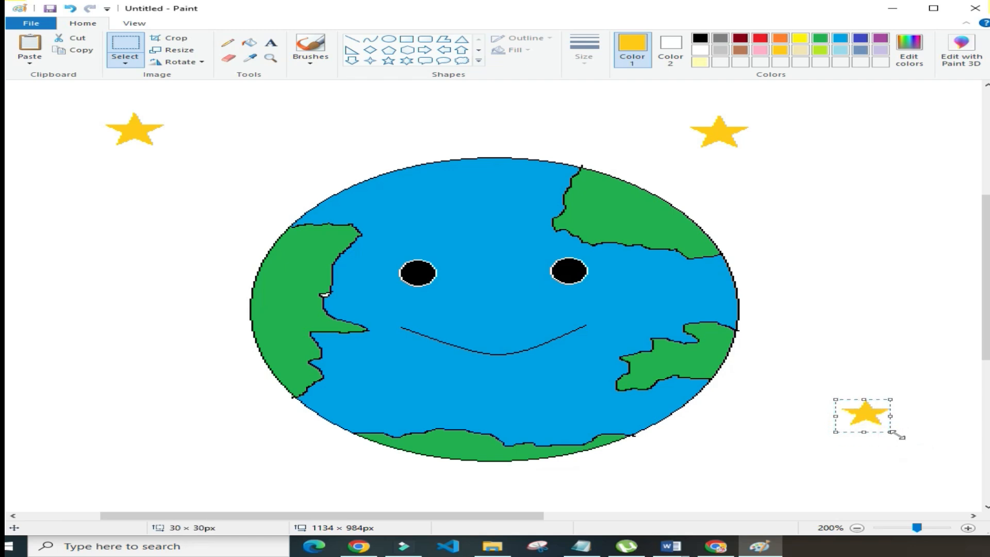
left_click(876, 332)
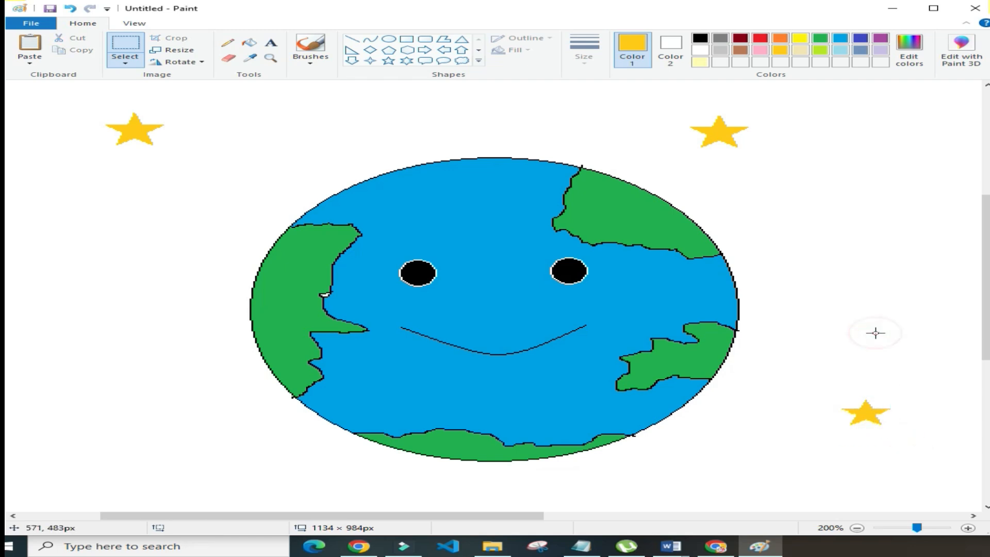
key("ctrl+v")
left_click_drag(39, 101, 203, 458)
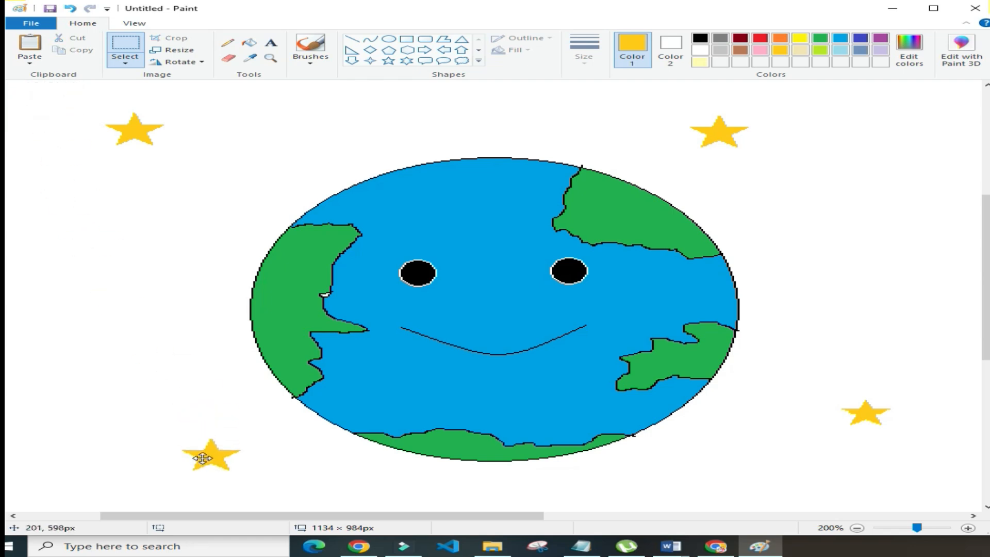
Paste another star, shrink it to clearly smaller than the others and place it just below the upper-left star.
key("ctrl+v")
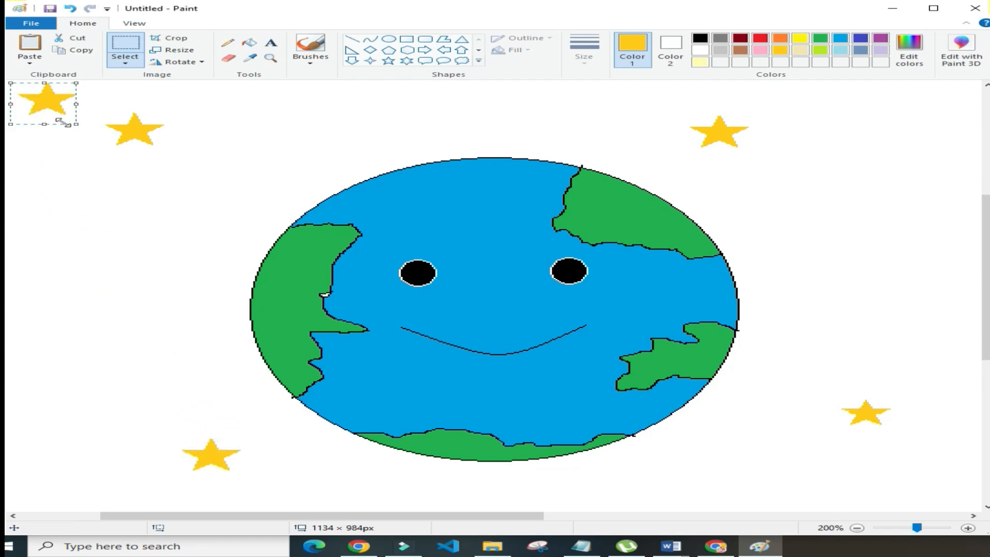
left_click_drag(77, 125, 160, 211)
left_click(161, 212)
left_click_drag(120, 182, 163, 203)
left_click(162, 206)
left_click(97, 179)
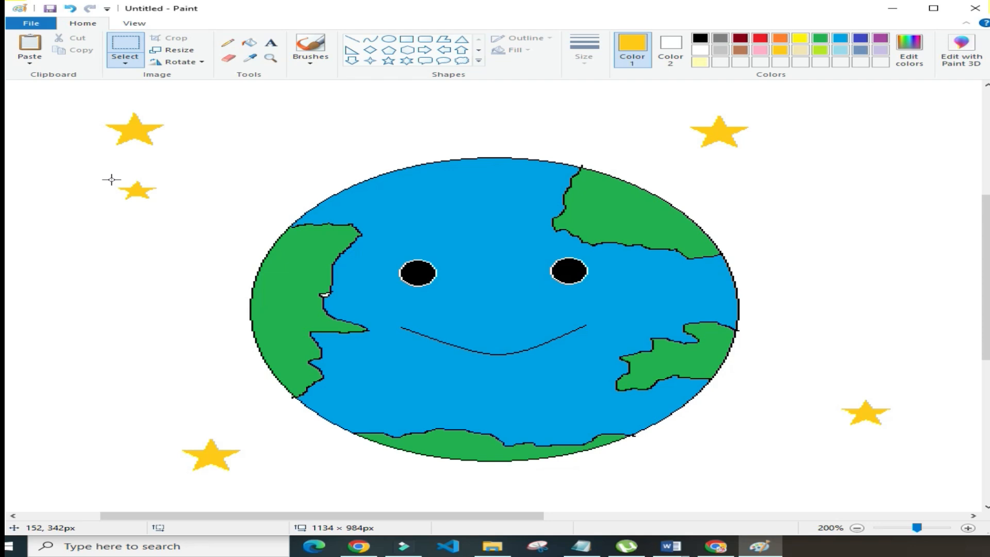
Copy the small star below the upper-left star and place a duplicate above the globe, slightly left of its centre.
left_click_drag(114, 178, 162, 202)
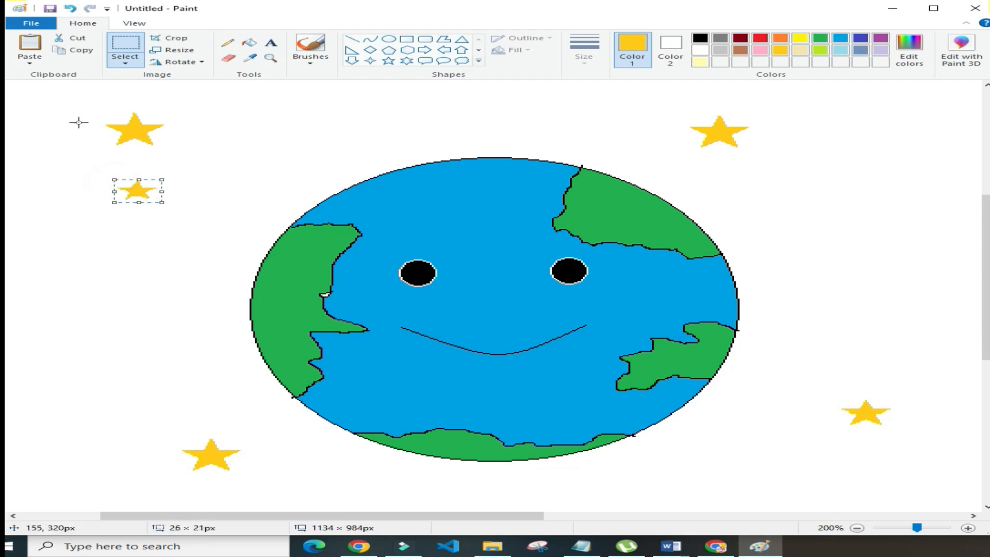
left_click(66, 50)
left_click(29, 46)
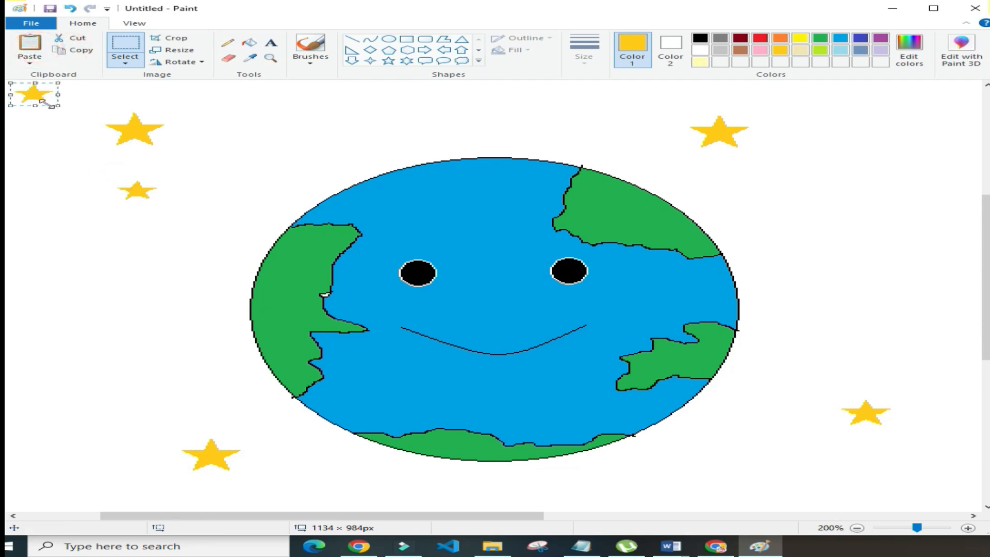
left_click_drag(42, 97, 448, 116)
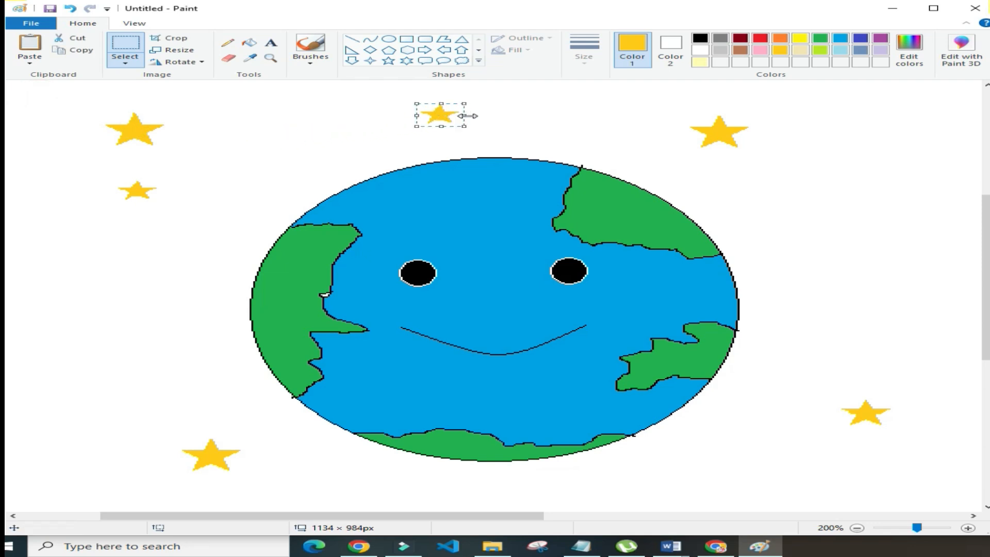
left_click(528, 129)
Paste two more small stars, one to the right of the upper-right star and one above the globe, left of that star.
key("ctrl+v")
left_click_drag(31, 96, 851, 161)
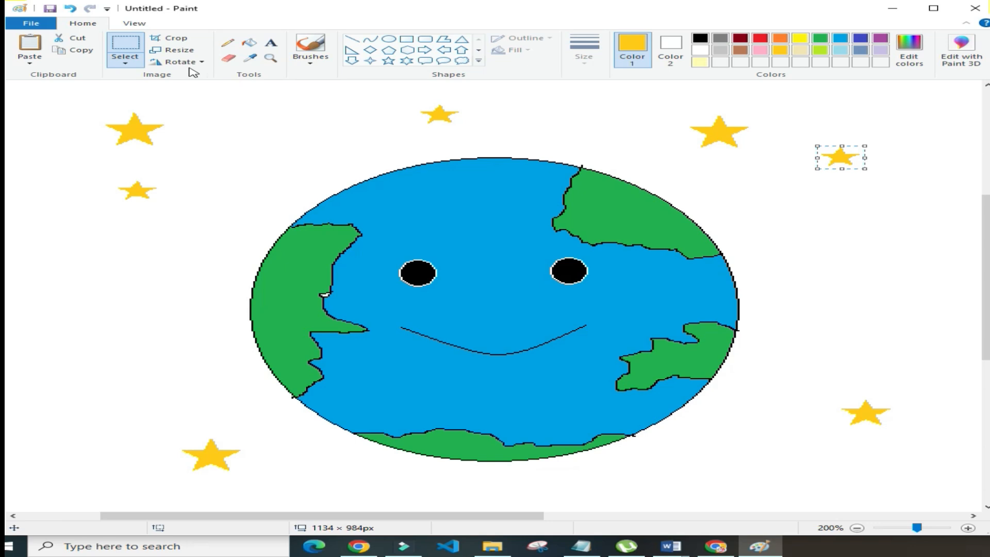
left_click(31, 44)
left_click_drag(67, 106, 634, 119)
Paste two more small stars below the globe's lower-right star, one to its right and one to its left.
left_click(29, 43)
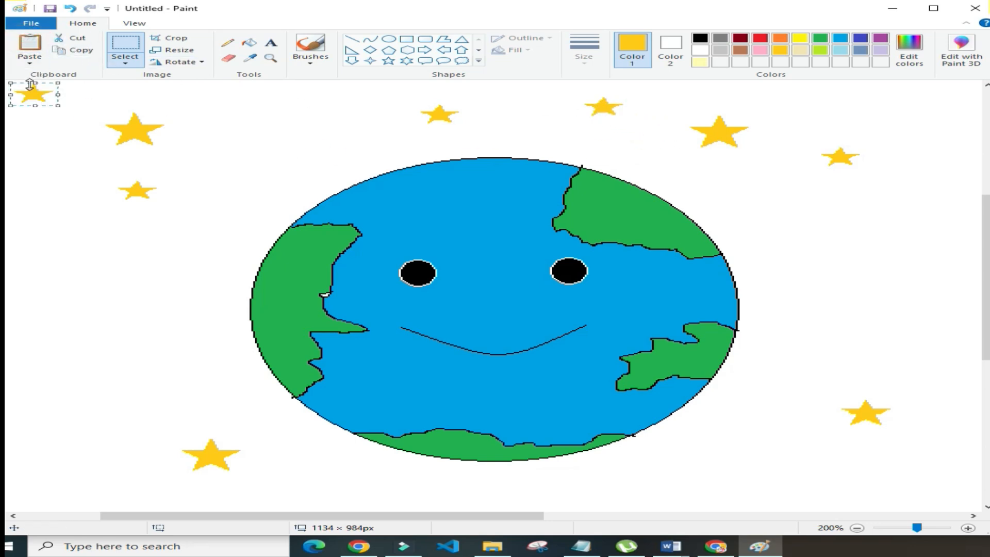
left_click_drag(62, 103, 951, 493)
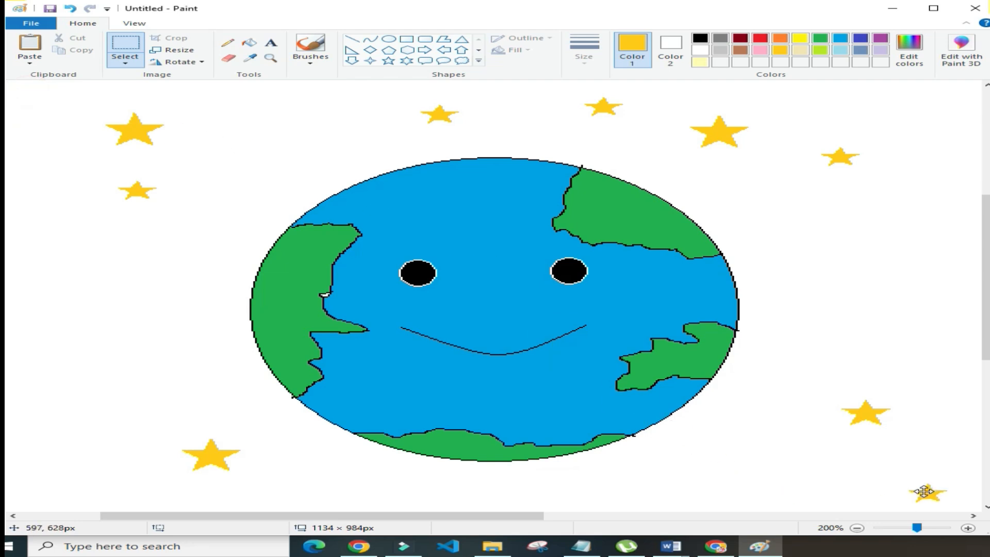
left_click(26, 47)
left_click_drag(30, 93, 760, 492)
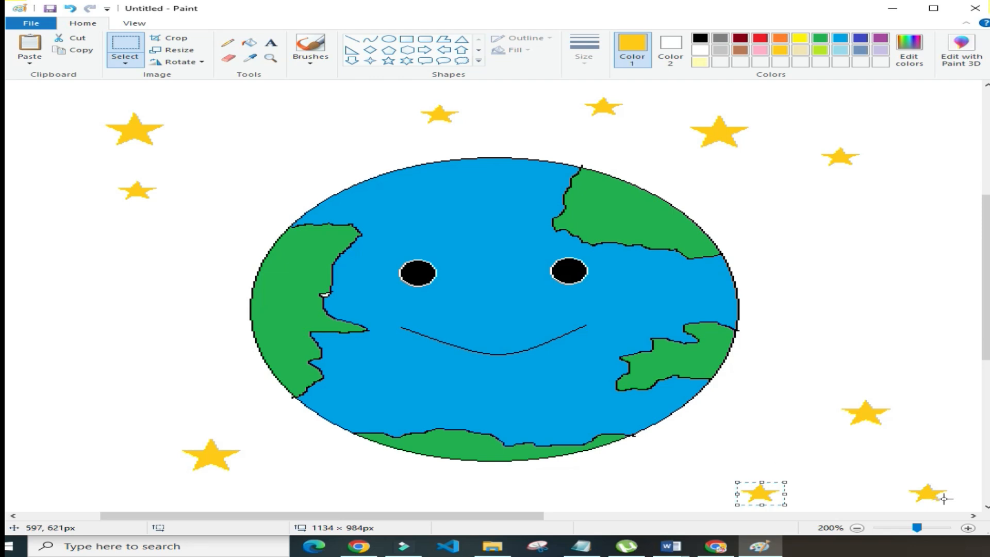
left_click_drag(537, 515, 648, 517)
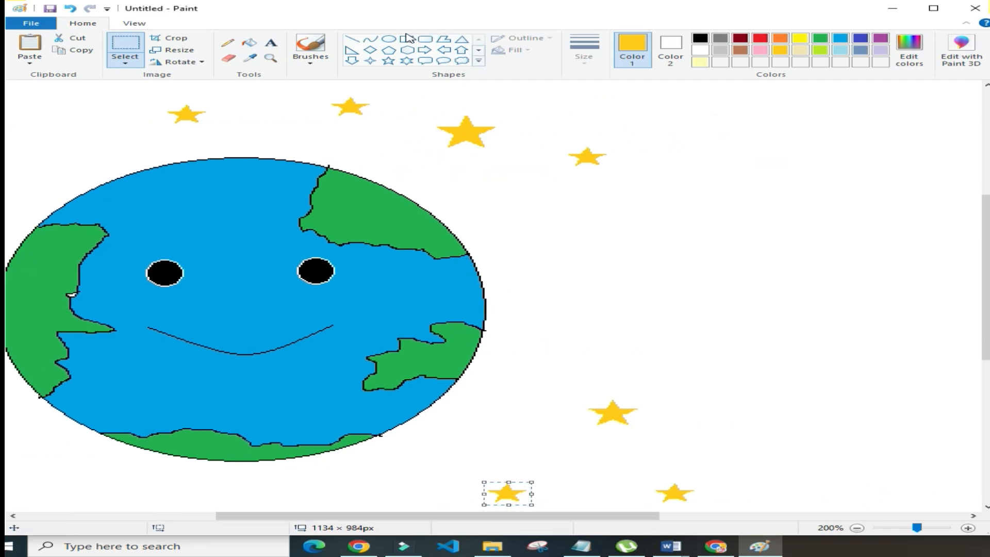
left_click(390, 40)
left_click_drag(640, 193, 851, 327)
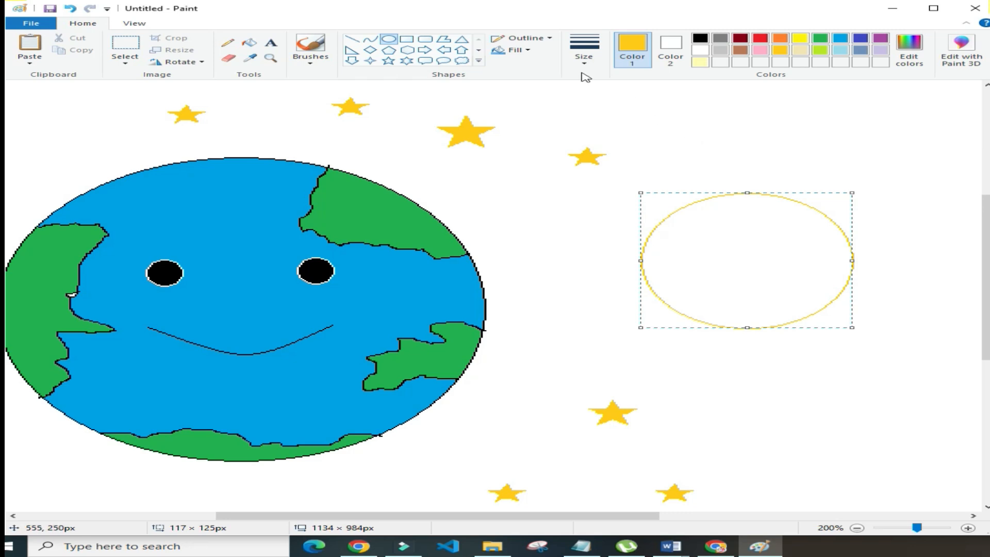
left_click(234, 58)
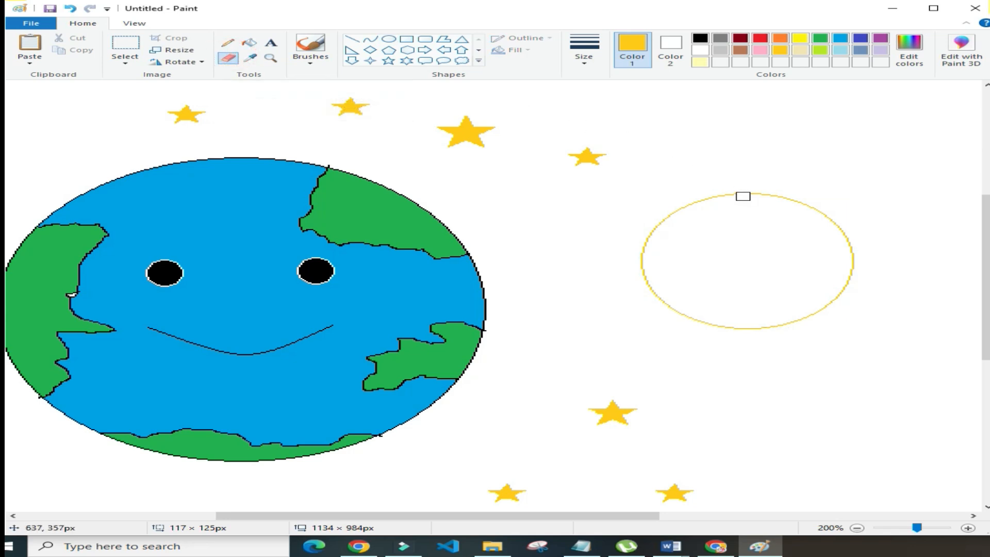
mouse_move(739, 195)
left_mouse_down()
mouse_move(788, 200)
mouse_move(848, 228)
mouse_move(856, 243)
mouse_move(843, 294)
mouse_move(795, 320)
left_mouse_up()
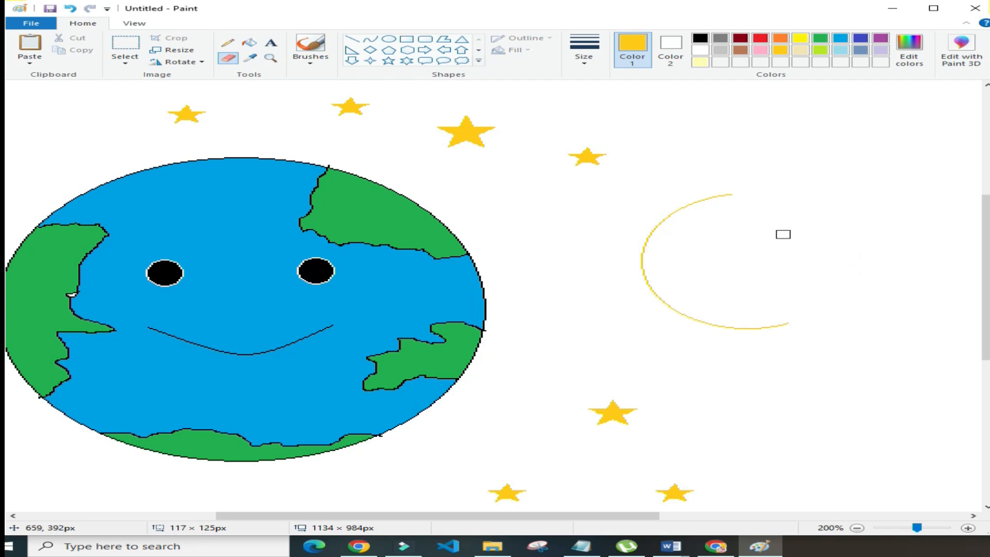
left_click_drag(743, 193, 736, 194)
left_click(125, 45)
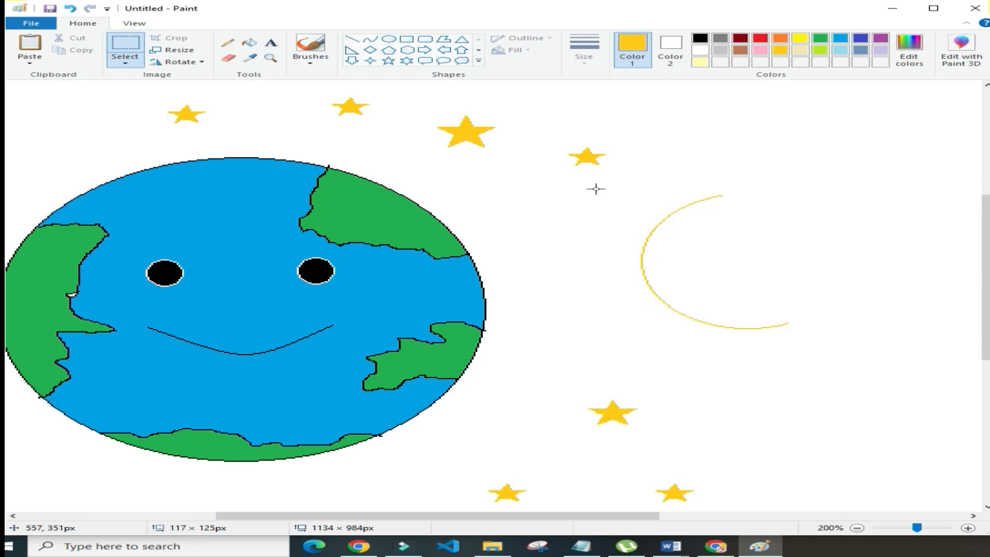
left_click_drag(595, 185, 680, 243)
left_click(795, 238)
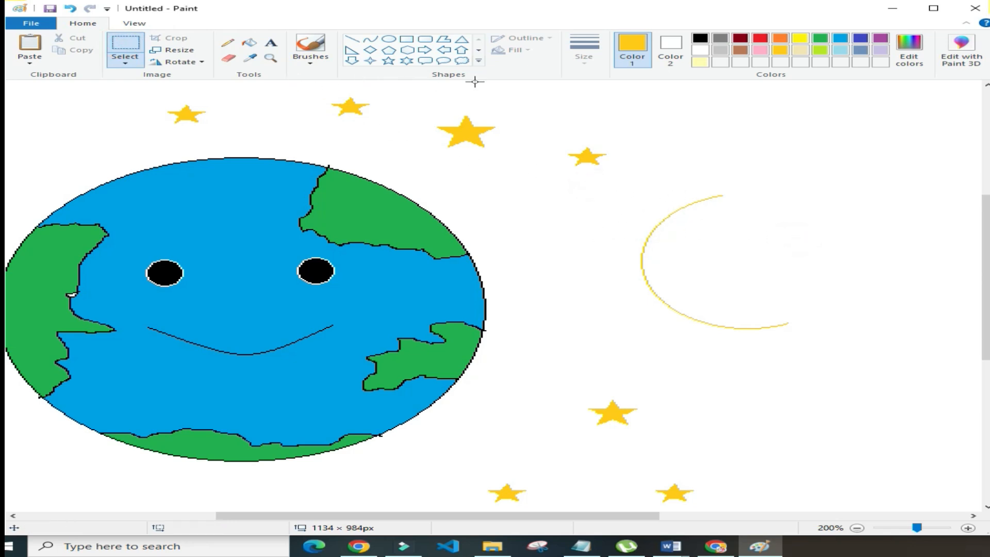
key("ctrl+z")
key("ctrl+z")
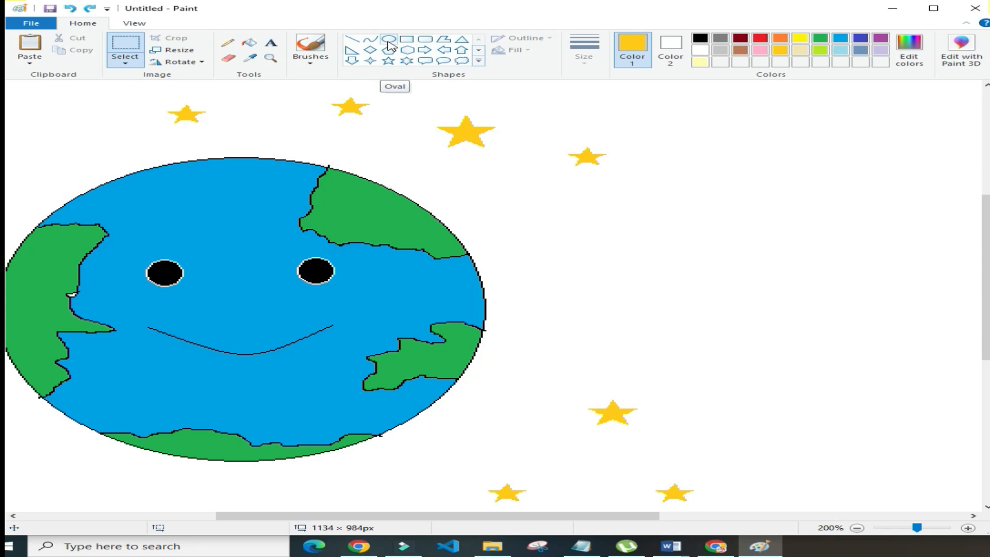
Draw a black oval in the blank area right of the globe and erase its right side, leaving an open arc.
left_click(700, 38)
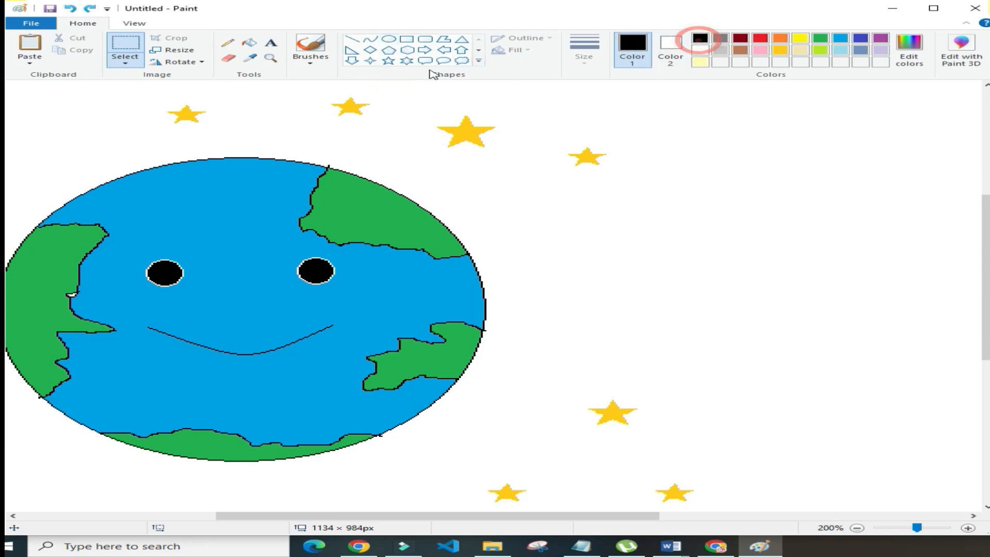
left_click(389, 40)
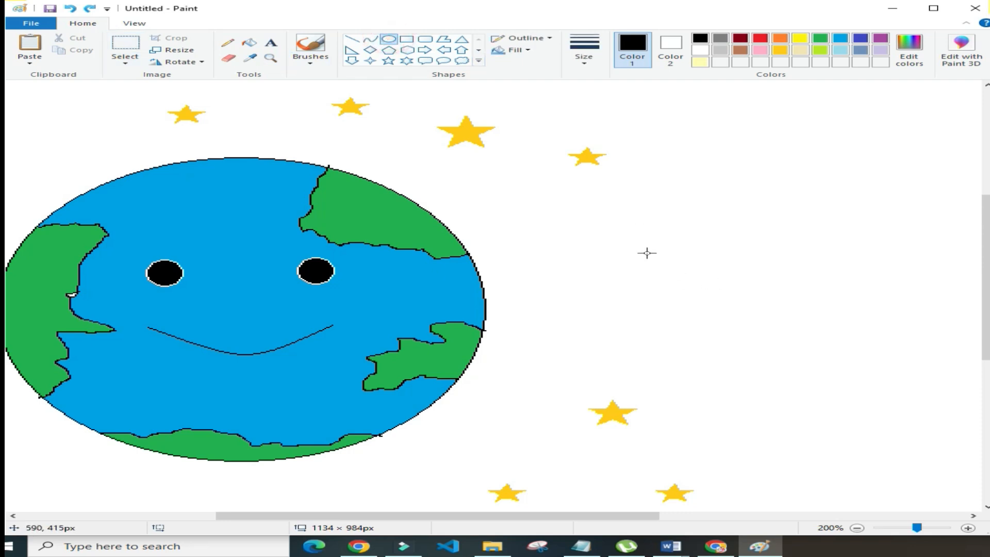
left_click_drag(643, 249, 864, 370)
left_click(895, 287)
left_click(237, 59)
mouse_move(717, 250)
left_mouse_down()
mouse_move(818, 253)
mouse_move(855, 285)
mouse_move(864, 307)
mouse_move(855, 340)
mouse_move(813, 360)
left_mouse_up()
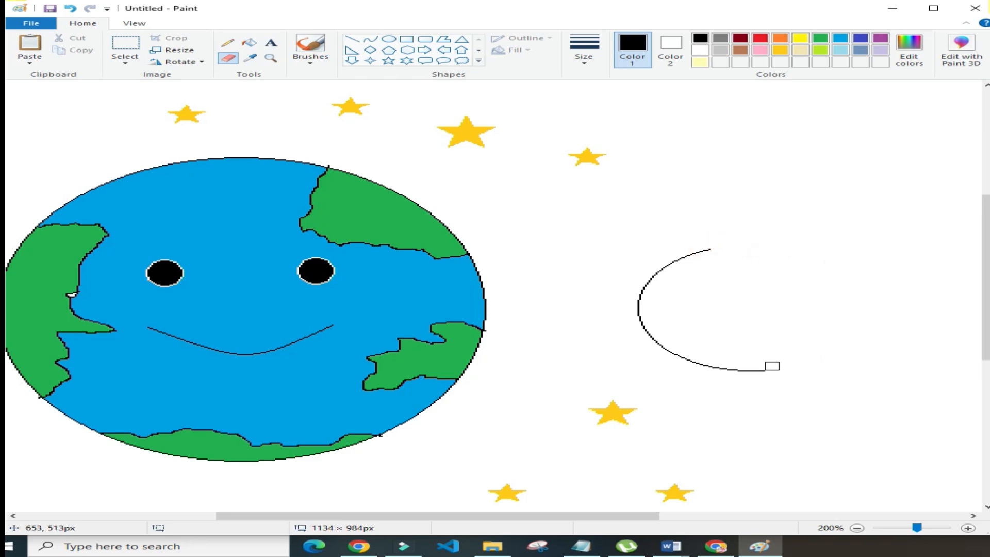
Close the arc into a crescent moon with a black curve joining its two ends and bowed inward to the left.
left_click(370, 39)
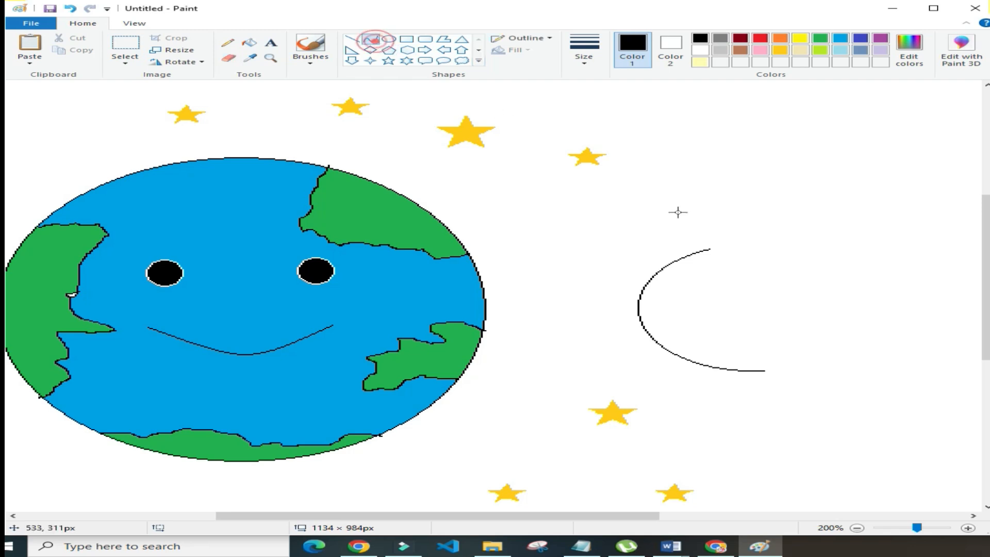
left_click_drag(707, 250, 766, 370)
left_click_drag(736, 309, 680, 309)
left_click(817, 307)
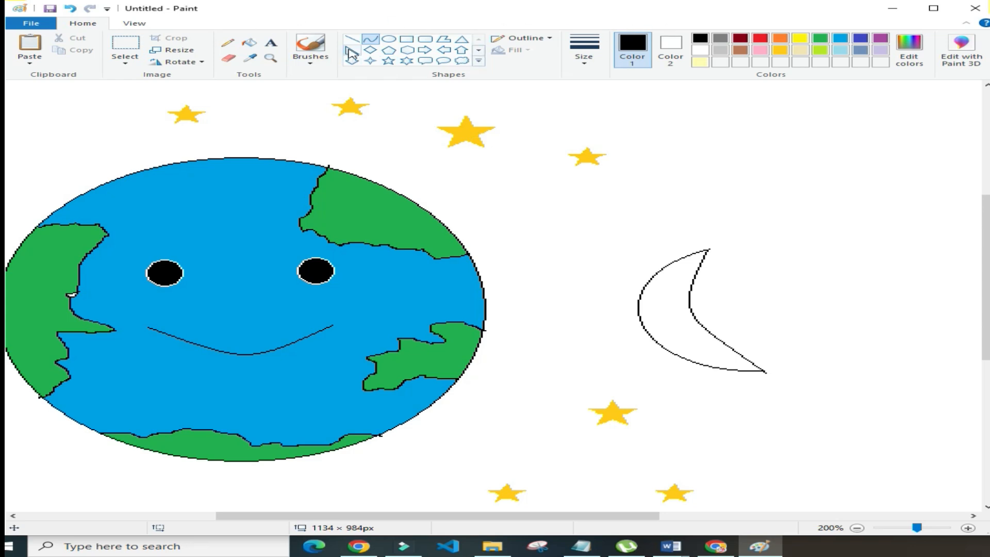
Draw an oval eye about 11 × 11 px in the upper half of the crescent and fill it with black.
left_click(389, 39)
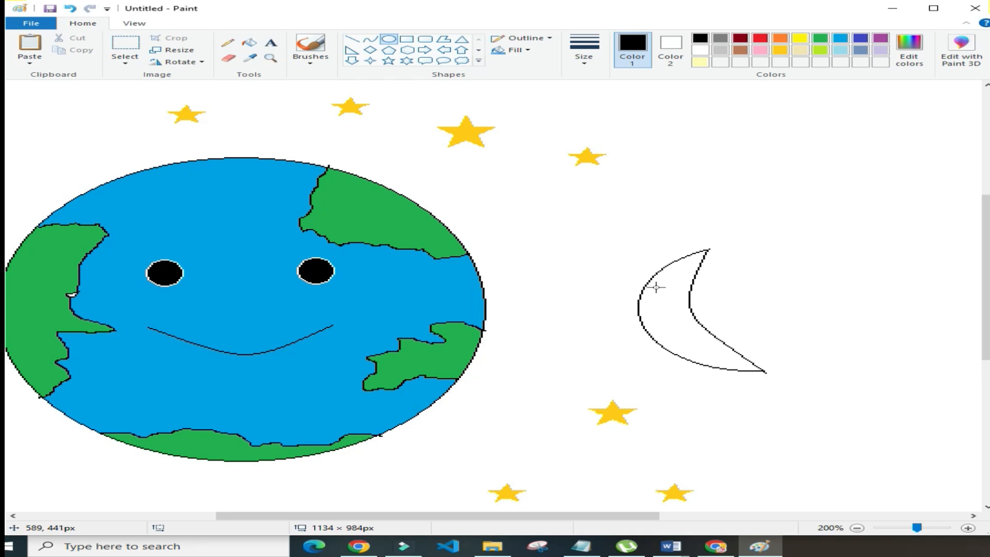
left_click_drag(656, 288, 673, 297)
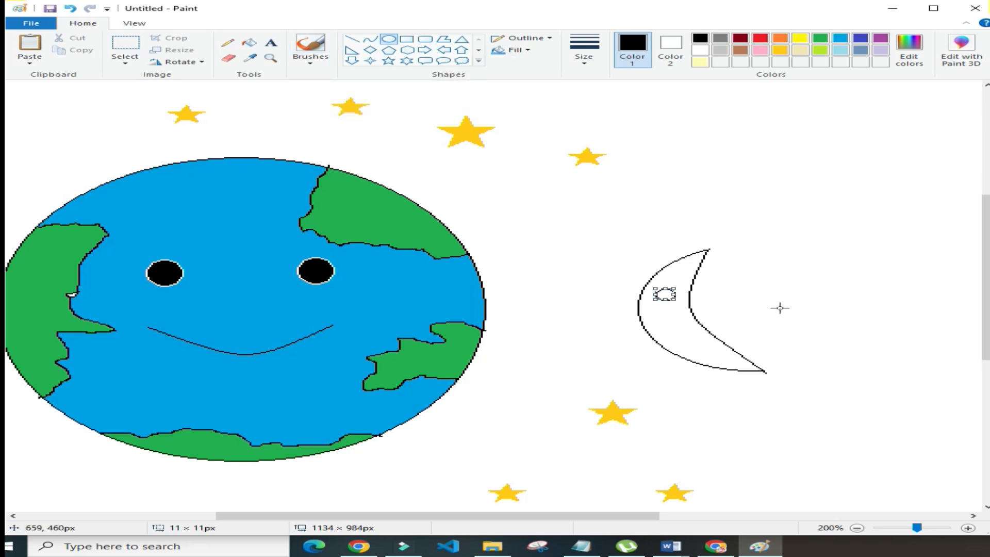
left_click(249, 43)
left_click(665, 294)
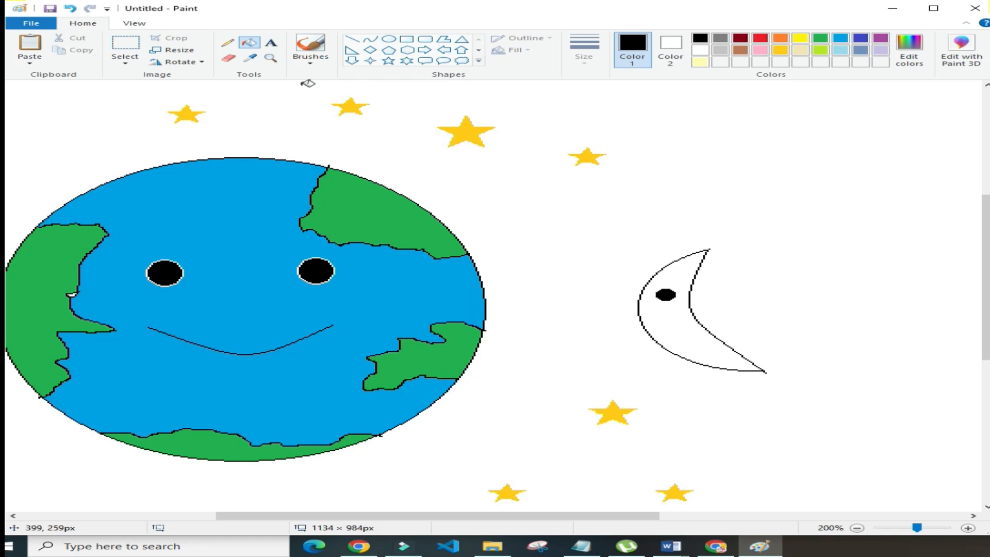
Draw a short black smile curve about 18 × 9 px below the eye, beside the crescent's inner edge.
left_click(269, 58)
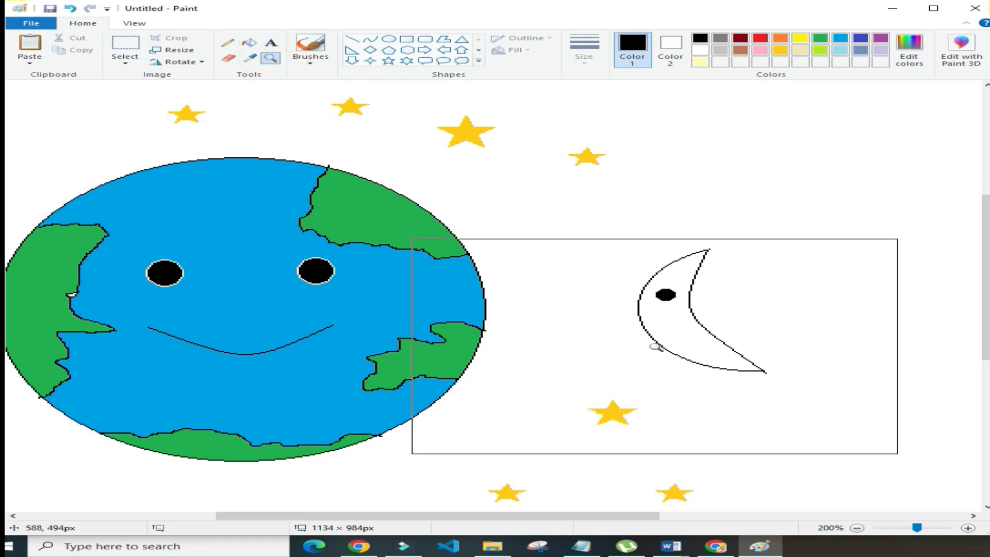
left_click(660, 342)
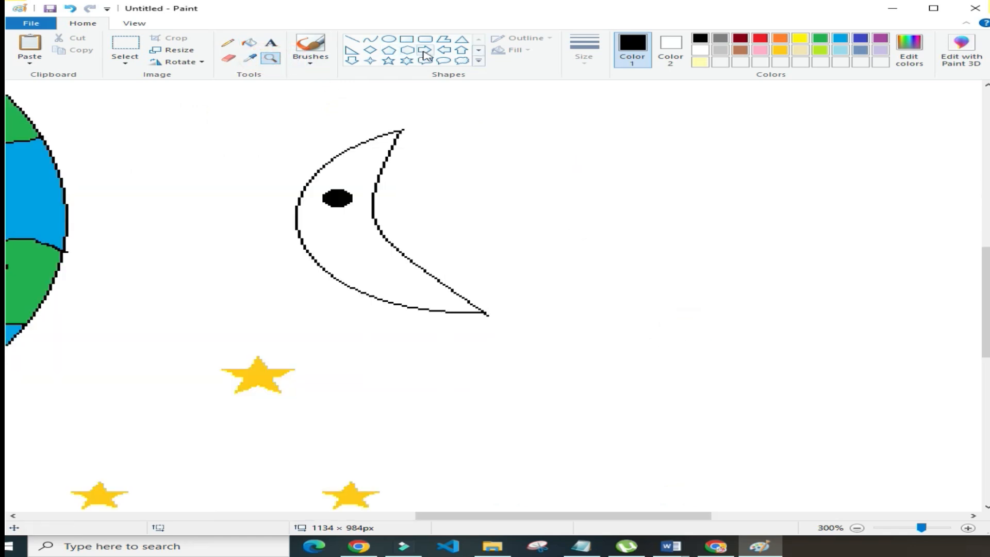
left_click(370, 41)
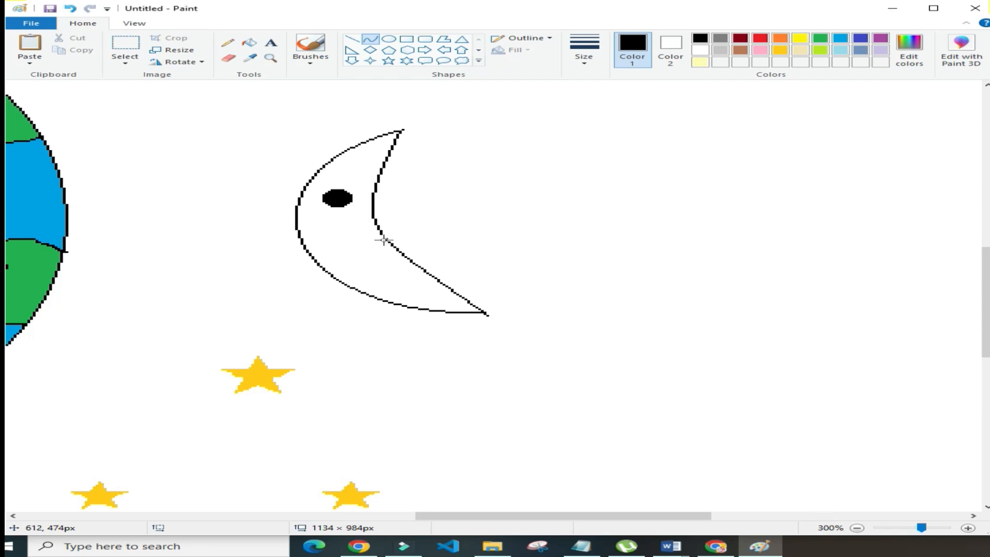
left_click_drag(383, 238, 402, 251)
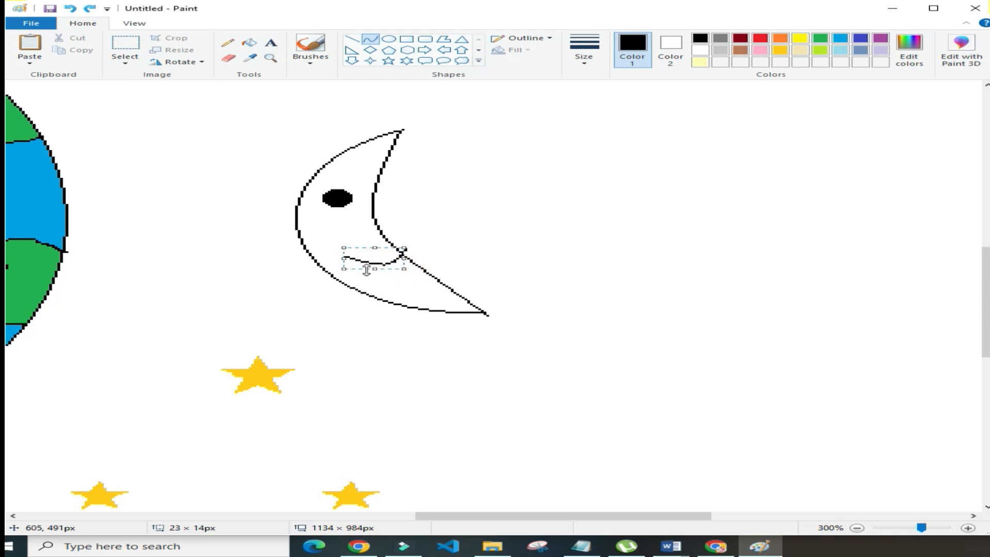
left_click_drag(342, 268, 395, 255)
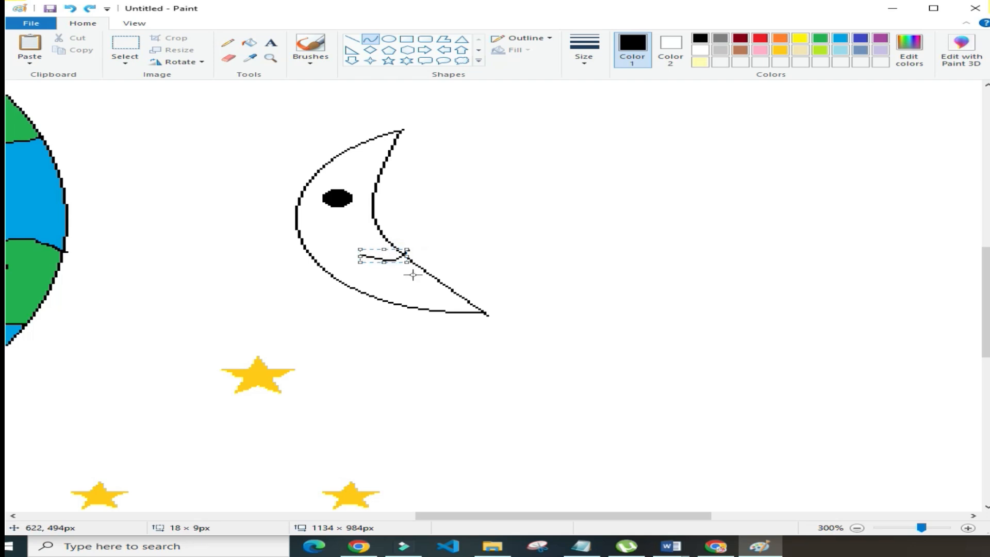
Nudge the smile curve left and up so its right end meets the crescent's inner edge below the eye.
key("Left")
key("Left")
key("Left")
key("Left")
key("Left")
key("Left")
key("Left")
key("Left")
key("Left")
key("Left")
key("Up")
key("Up")
key("Up")
key("Up")
key("Up")
key("Up")
key("Up")
key("Up")
key("Up")
key("Down")
key("Right")
key("Right")
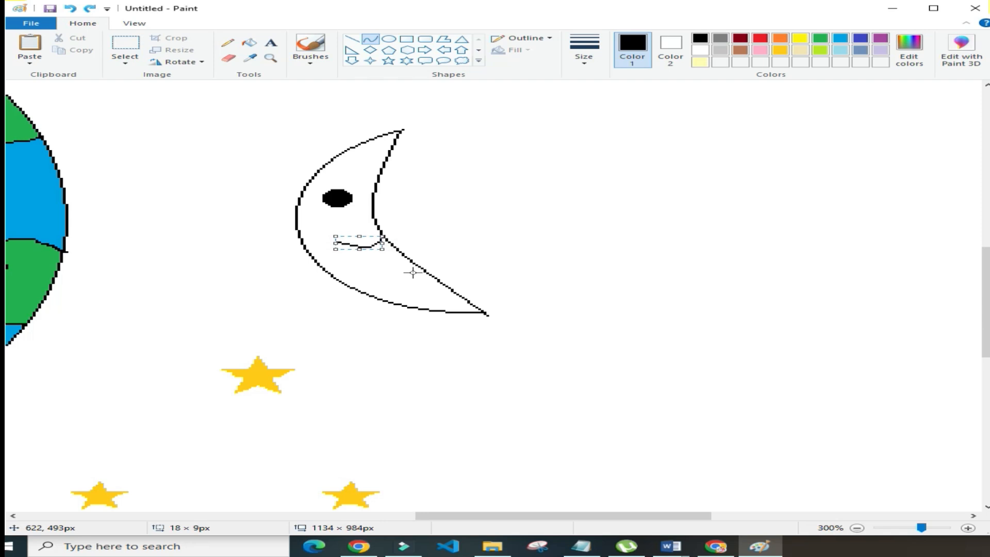
left_click(421, 243)
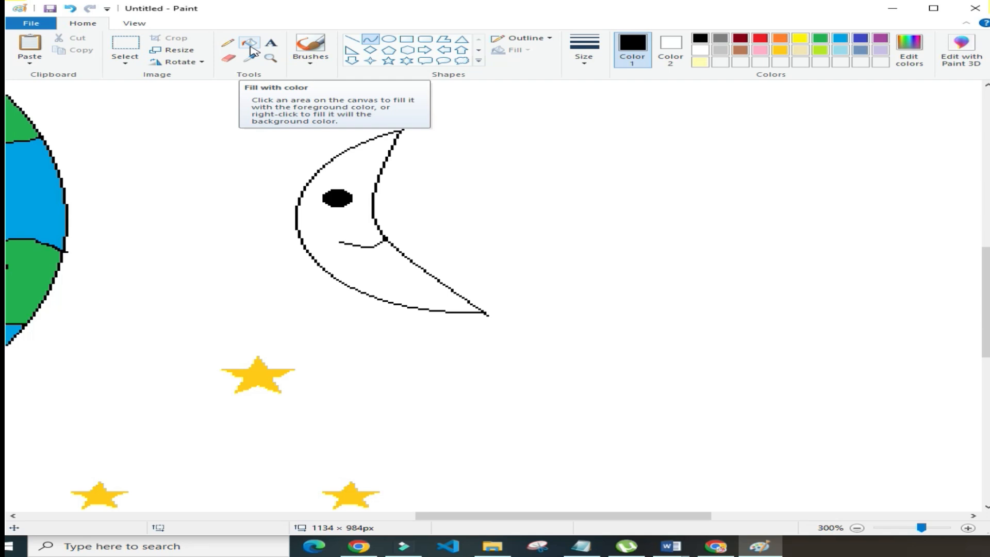
Erase a short piece of the crescent's inner edge above the mouth and draw a pointed nose there with two straight lines.
left_click(228, 58)
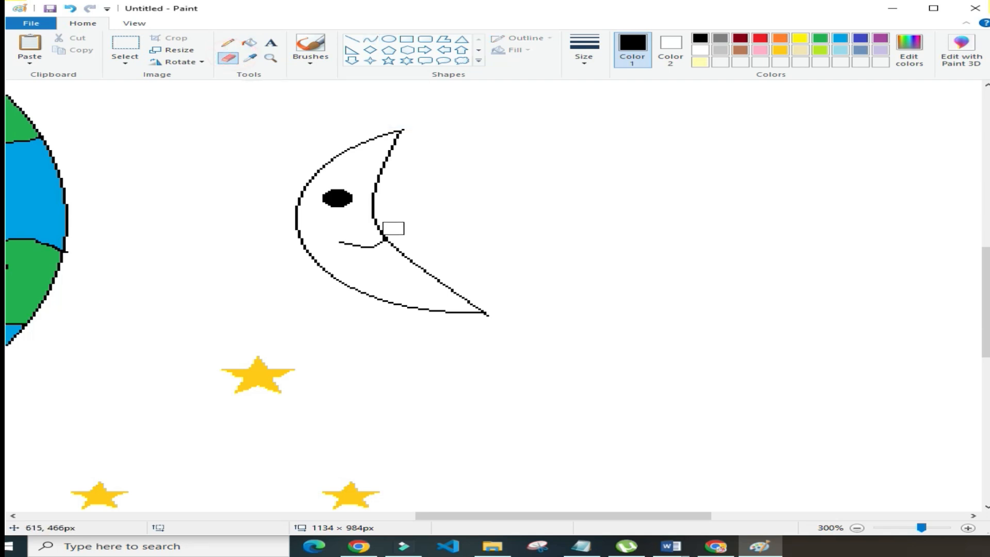
mouse_move(382, 231)
left_mouse_down()
mouse_move(381, 219)
mouse_move(397, 232)
left_mouse_up()
left_click(353, 41)
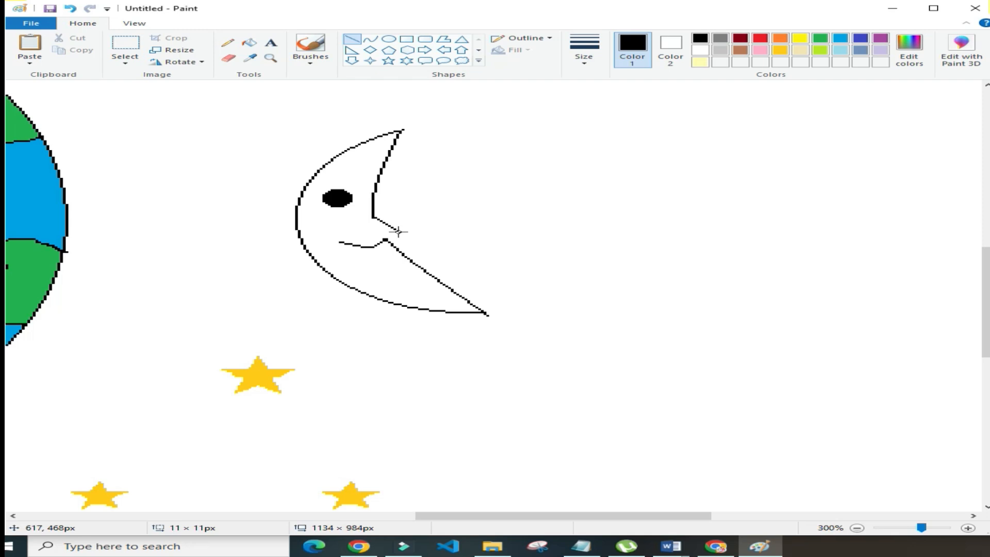
mouse_move(398, 231)
left_mouse_down()
mouse_move(408, 237)
mouse_move(379, 221)
mouse_move(410, 245)
mouse_move(382, 232)
mouse_move(395, 228)
mouse_move(386, 236)
left_mouse_up()
key("ctrl+z")
left_click(412, 234)
left_click(437, 243)
left_click(444, 240)
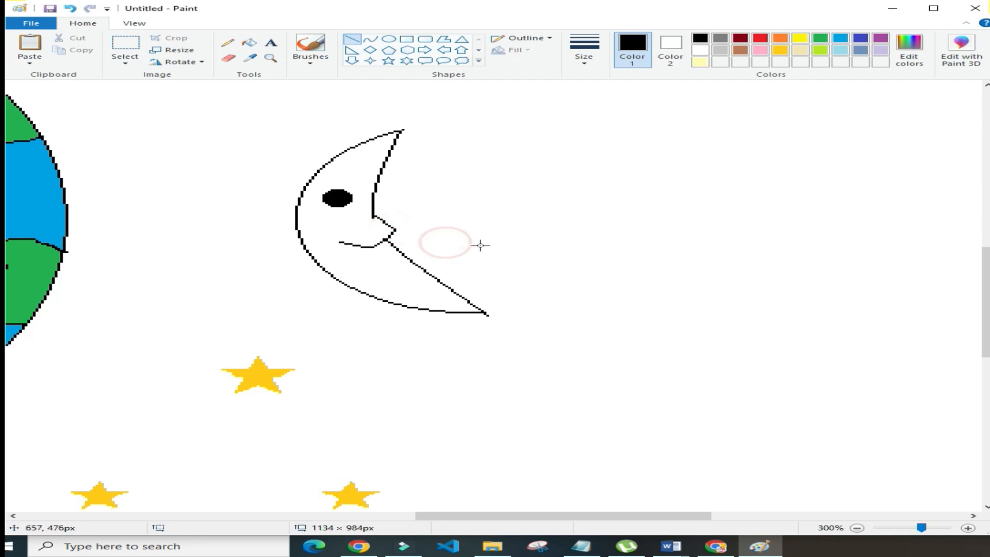
Examine the whole picture and inspect the crescent moon's face up close.
left_click(270, 58)
left_click(310, 192)
right_click(397, 271)
right_click(273, 216)
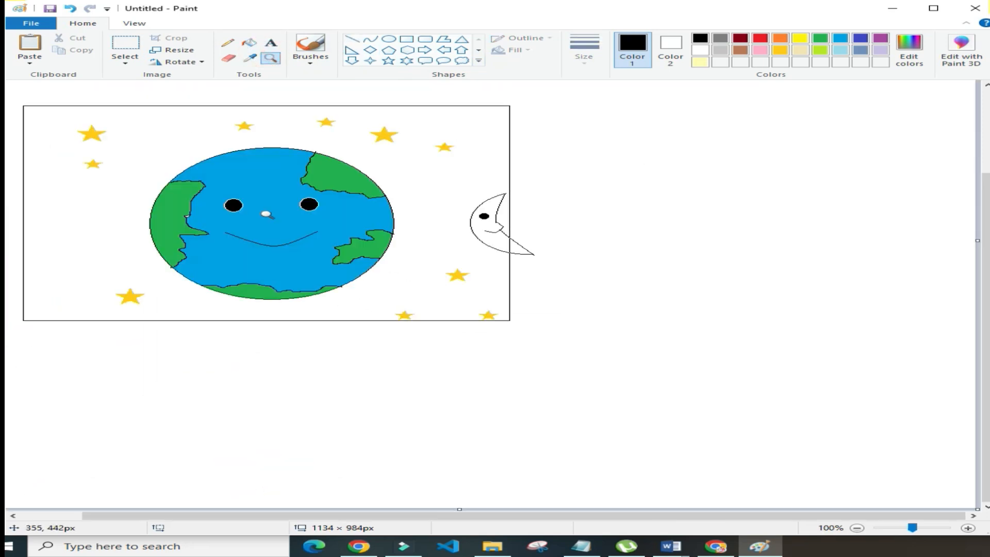
left_click(321, 220)
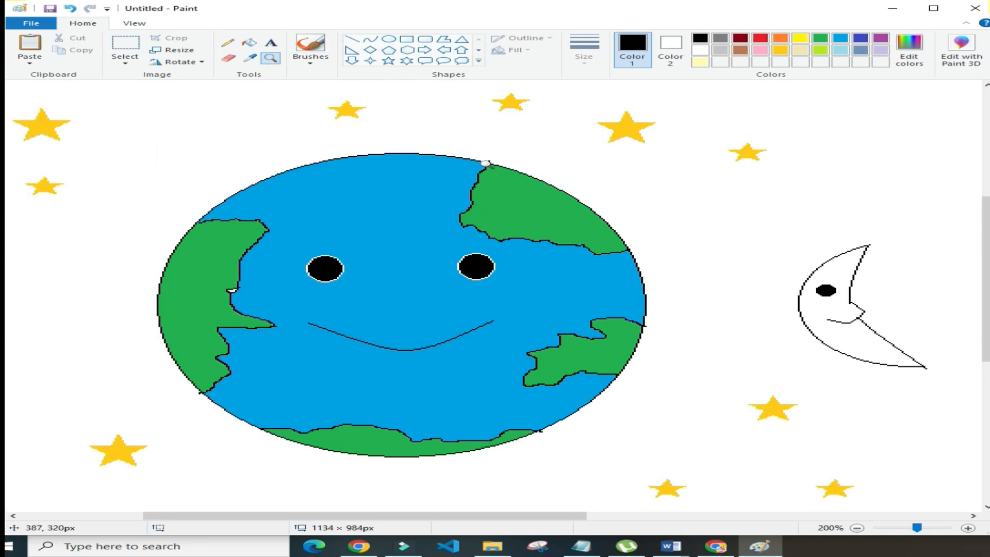
left_click(857, 321)
left_click(408, 227)
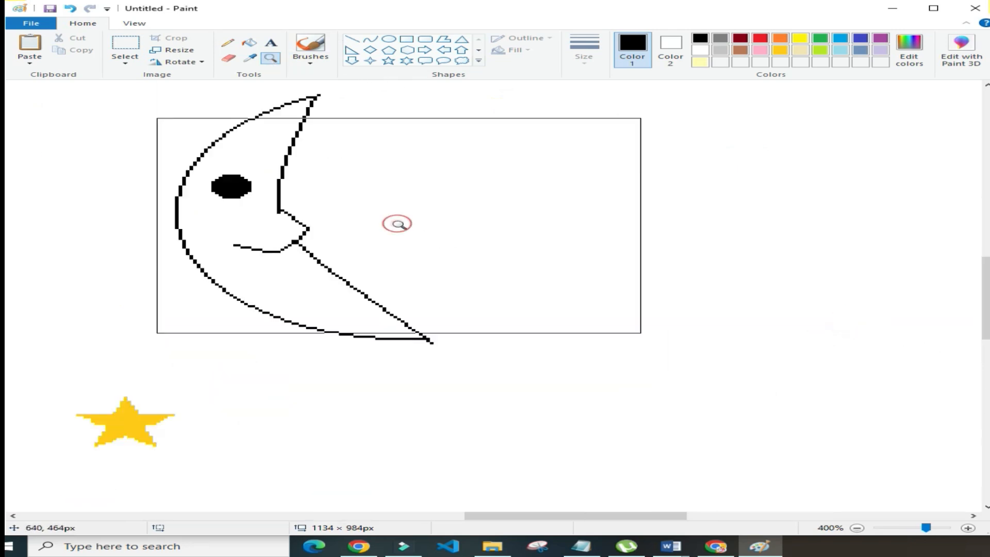
Erase the lower line of the moon's nose and redraw it with short black lines that also reconnect the mouth to the inner edge.
left_click(228, 59)
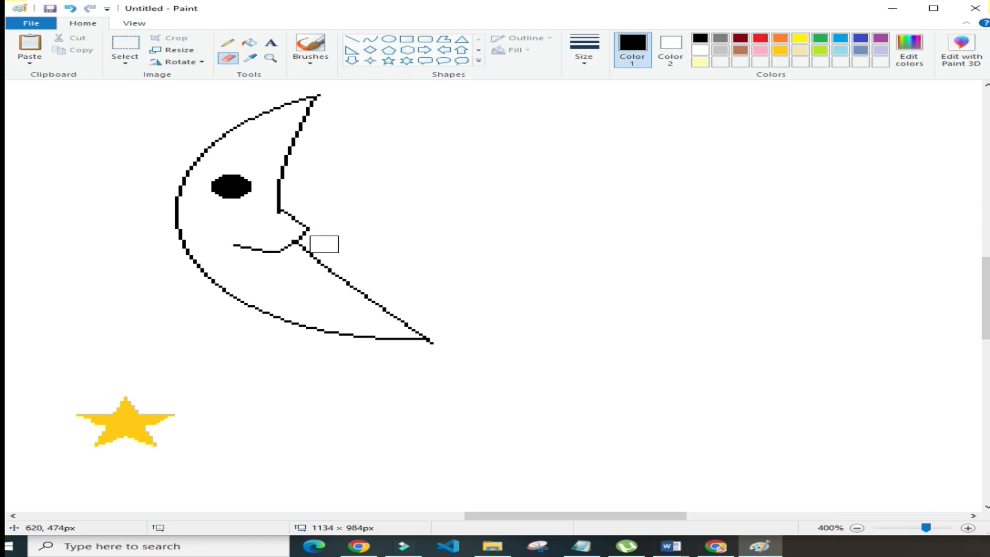
left_click_drag(314, 238, 320, 243)
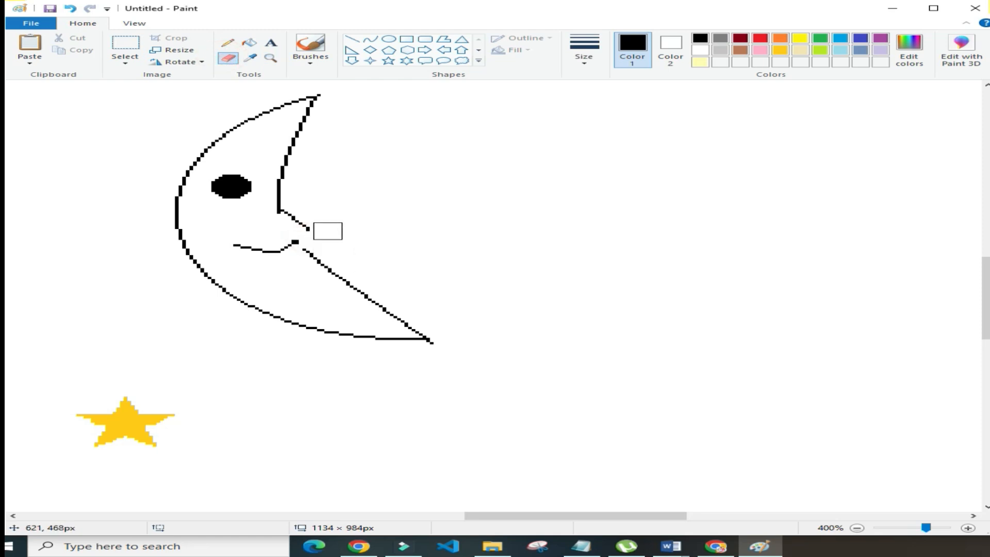
left_click(355, 44)
left_click_drag(309, 229, 292, 229)
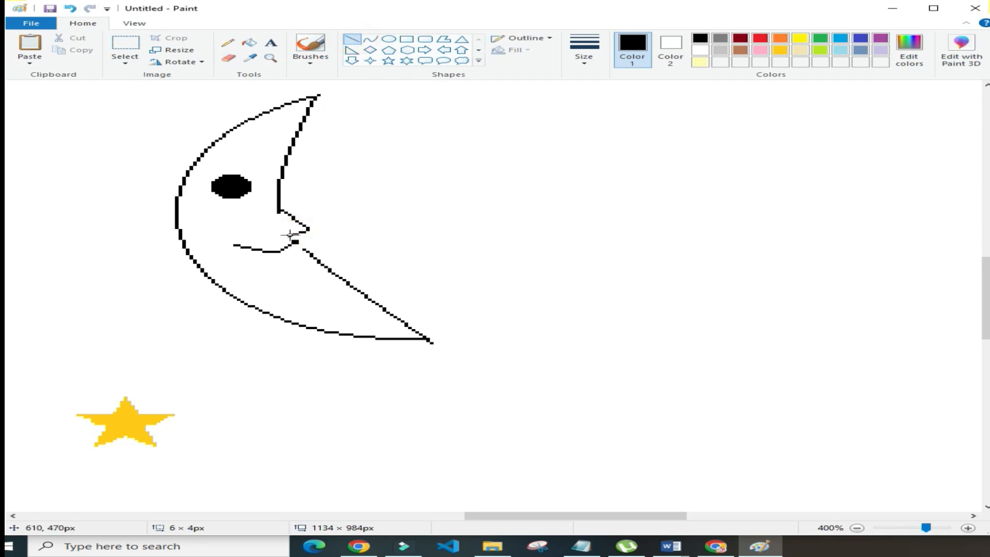
left_click(263, 232)
left_click(433, 231)
left_click_drag(296, 231, 305, 248)
left_click(365, 250)
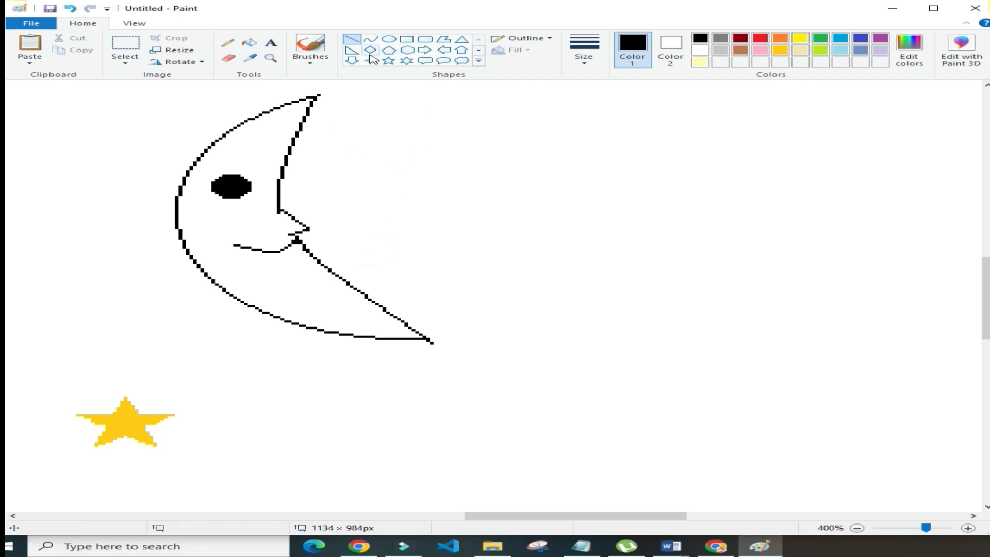
Fill the crescent moon with light blue.
left_click(270, 58)
right_click(262, 231)
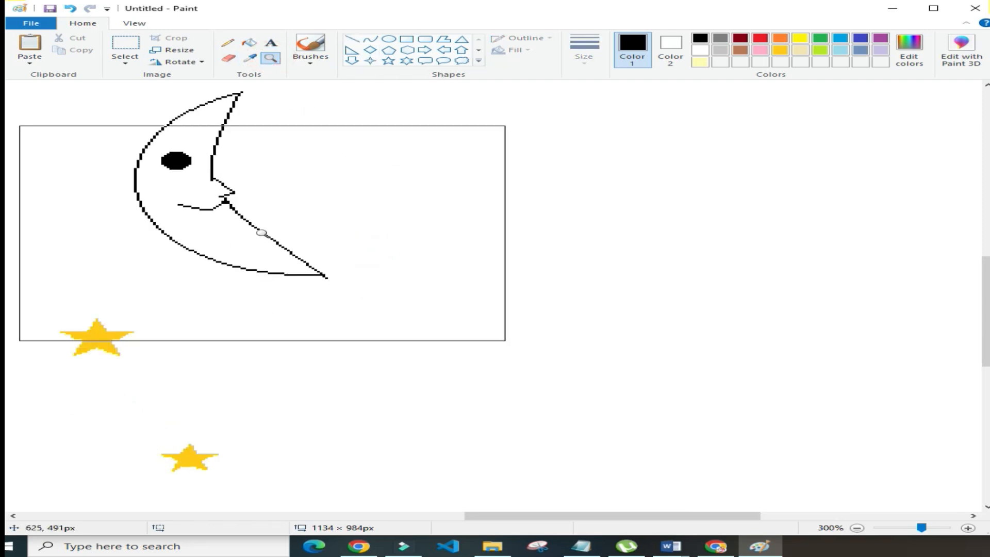
right_click(261, 232)
right_click(264, 211)
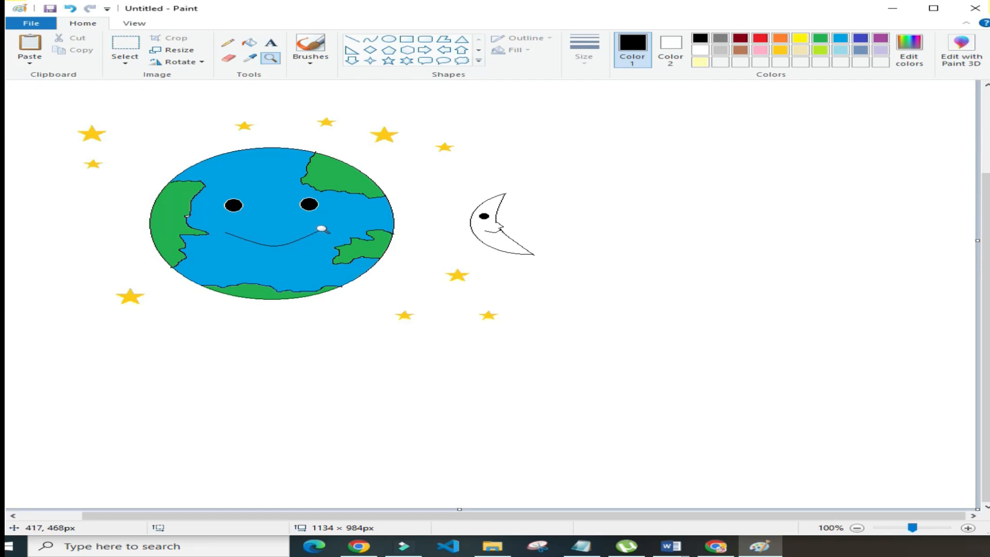
left_click(321, 228)
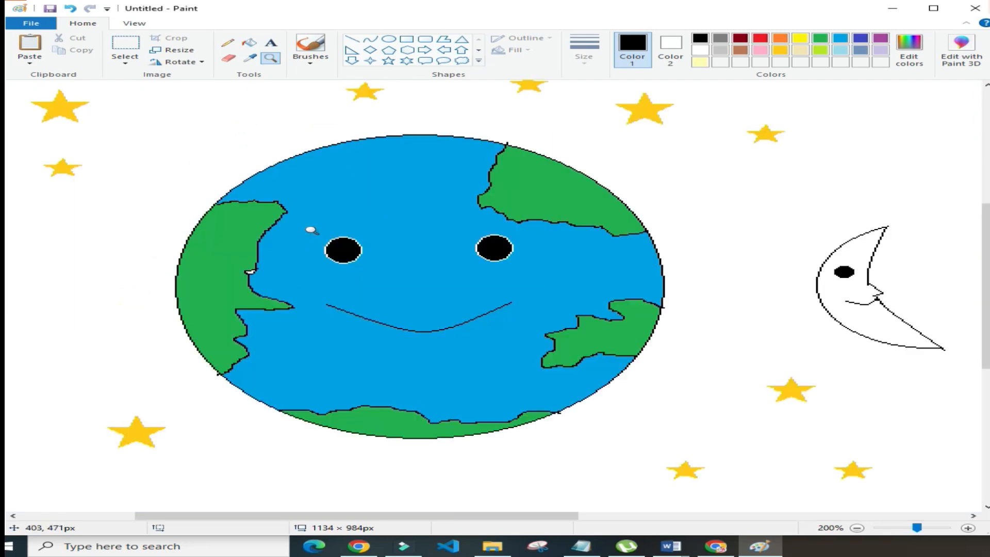
left_click(843, 52)
left_click(248, 42)
left_click(870, 242)
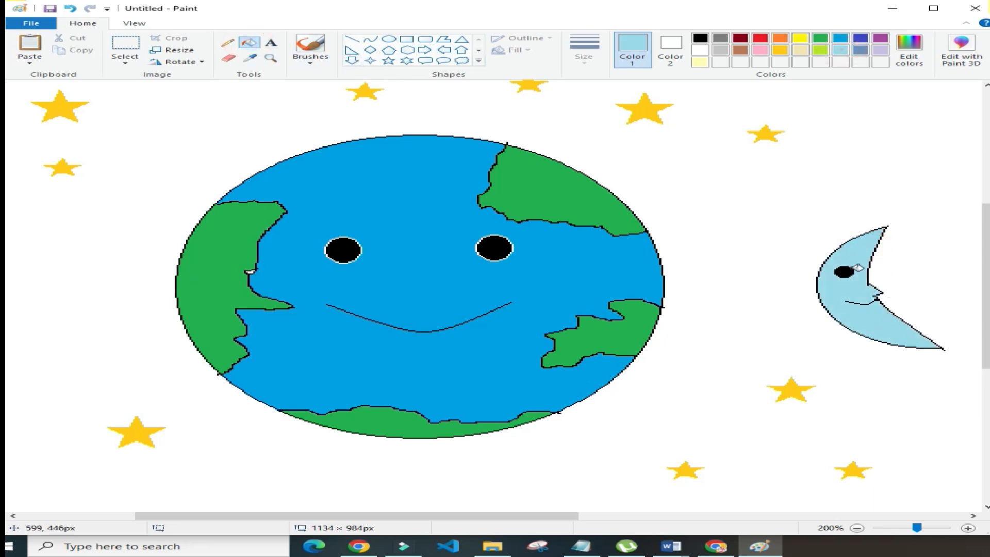
left_click(479, 52)
left_click(463, 50)
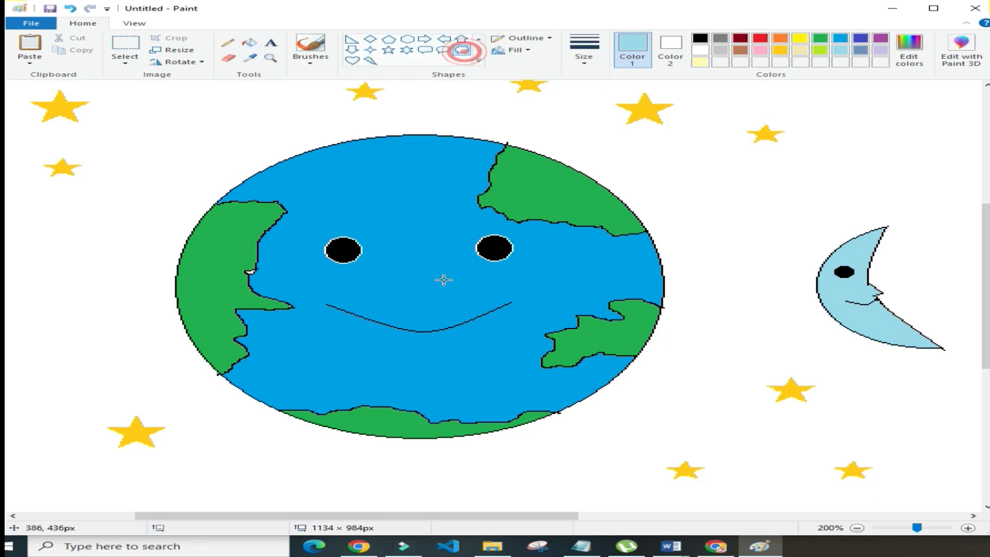
left_click_drag(149, 111, 275, 146)
left_click(232, 58)
left_click_drag(158, 148, 168, 146)
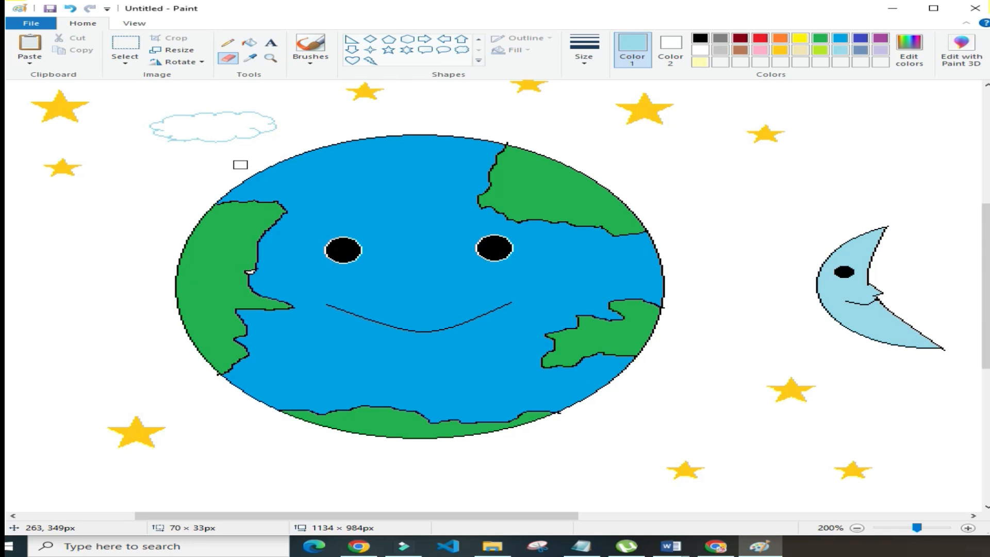
key("ctrl+z")
key("ctrl+z")
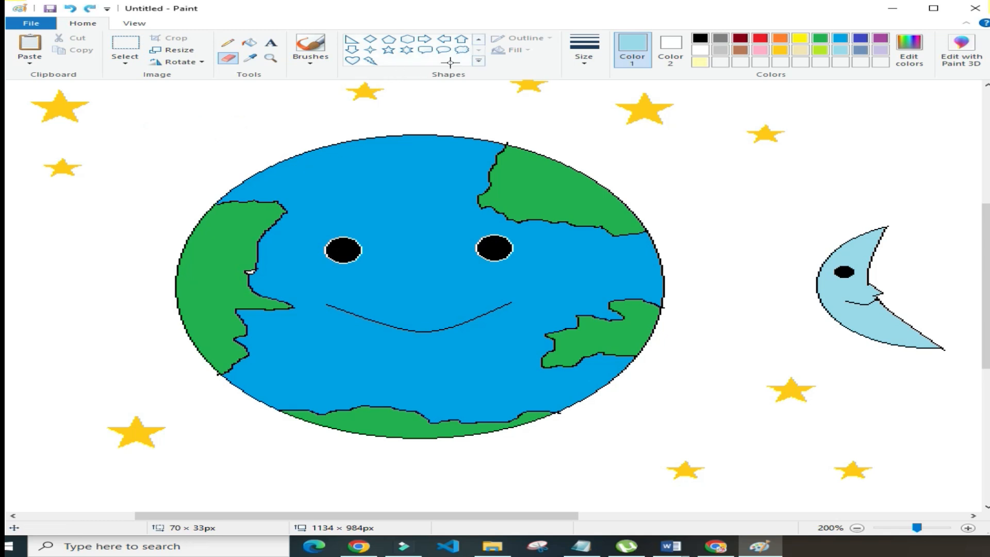
Draw a black cloud callout above the Earth's upper-left edge and erase its small bubble tail.
left_click(699, 38)
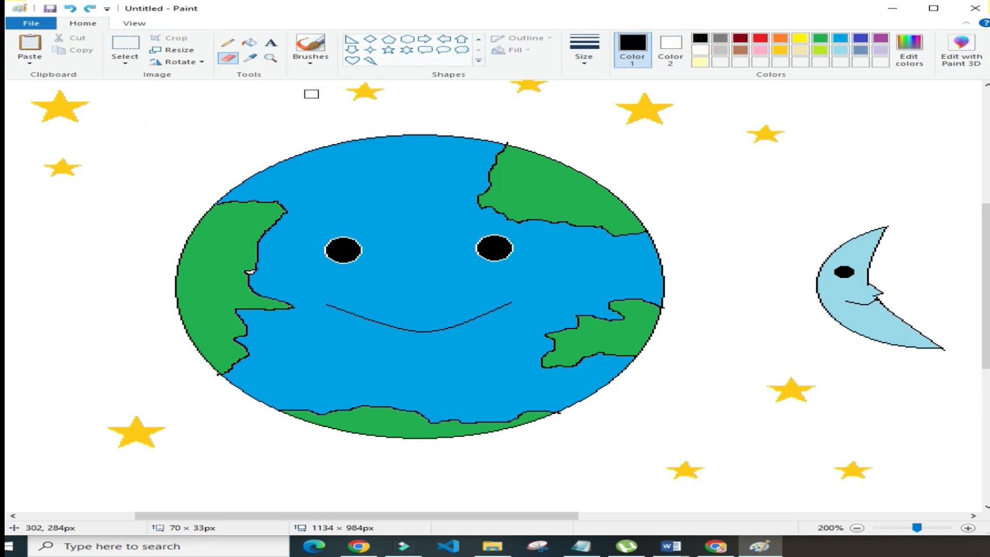
left_click(462, 55)
left_click_drag(153, 104, 298, 154)
left_click(152, 214)
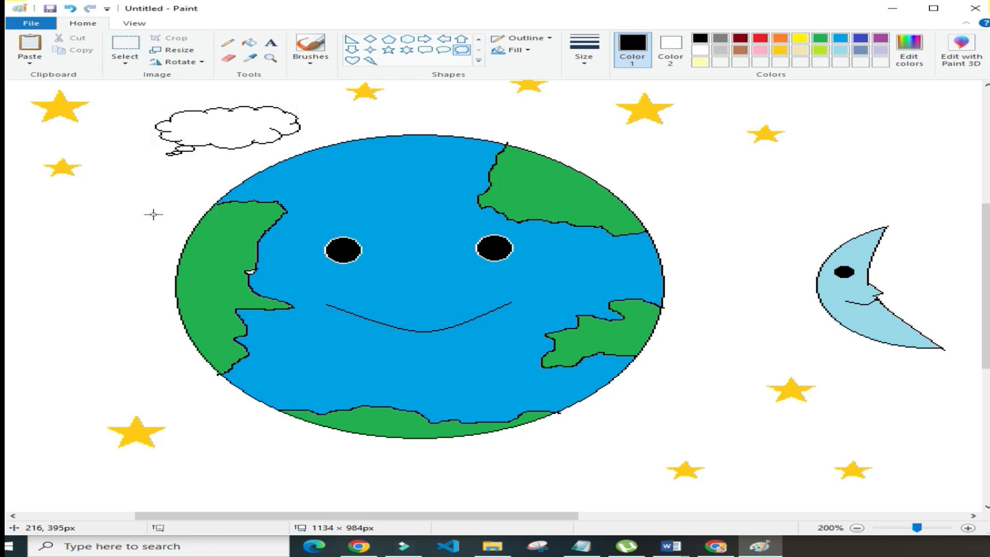
left_click(228, 58)
left_click_drag(154, 150, 189, 152)
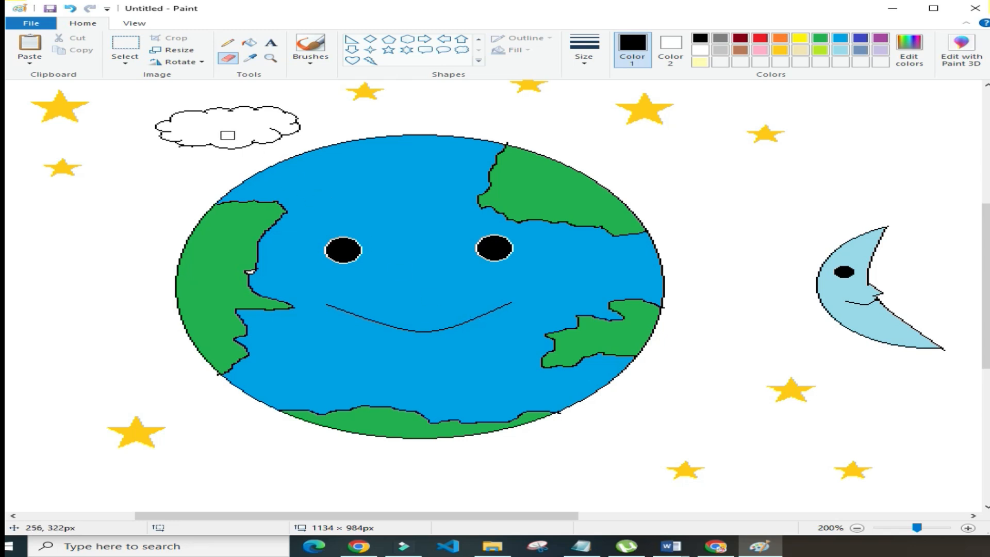
Set the drawing colour to light blue and try it as a fill for the whole cloud, undoing the fill.
left_click(249, 42)
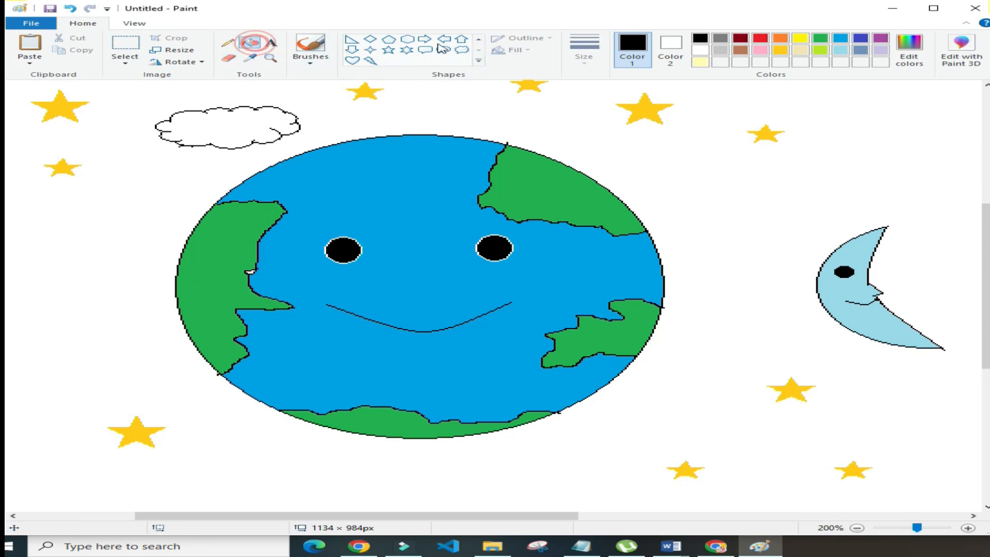
left_click(839, 50)
left_click(234, 119)
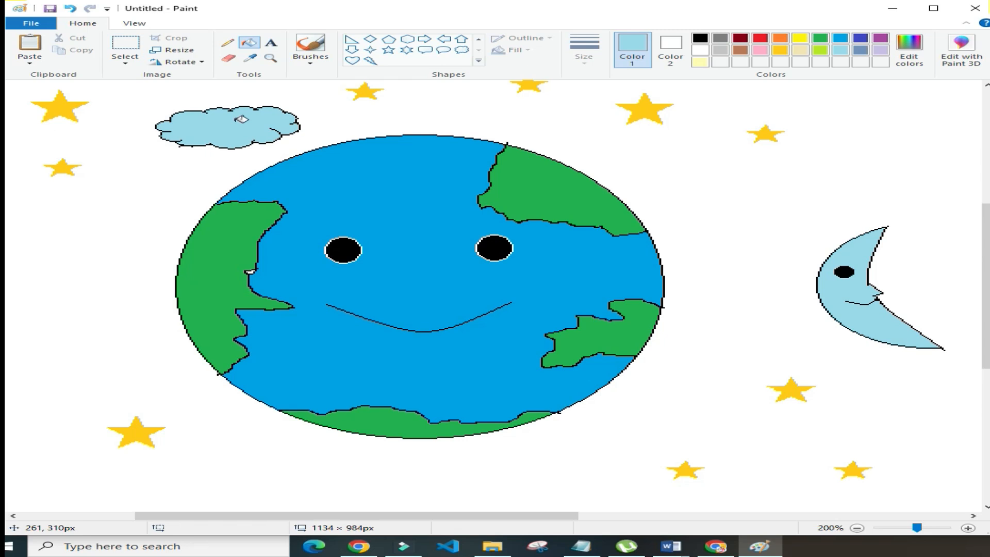
key("ctrl+z")
Draw a light blue curve across the cloud from its lower edge to its right end and fill the area beneath it with light blue.
left_click(270, 57)
left_click(226, 112)
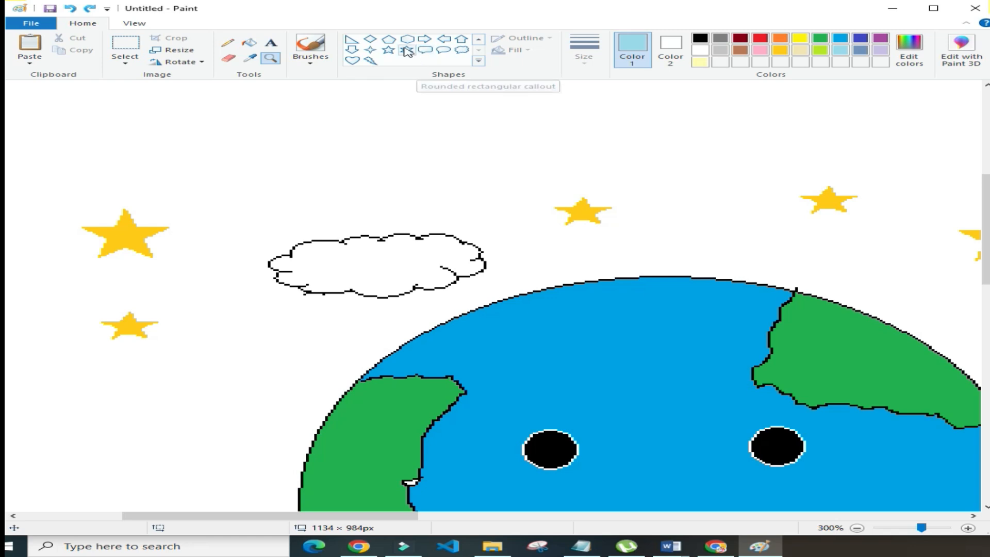
left_click(479, 39)
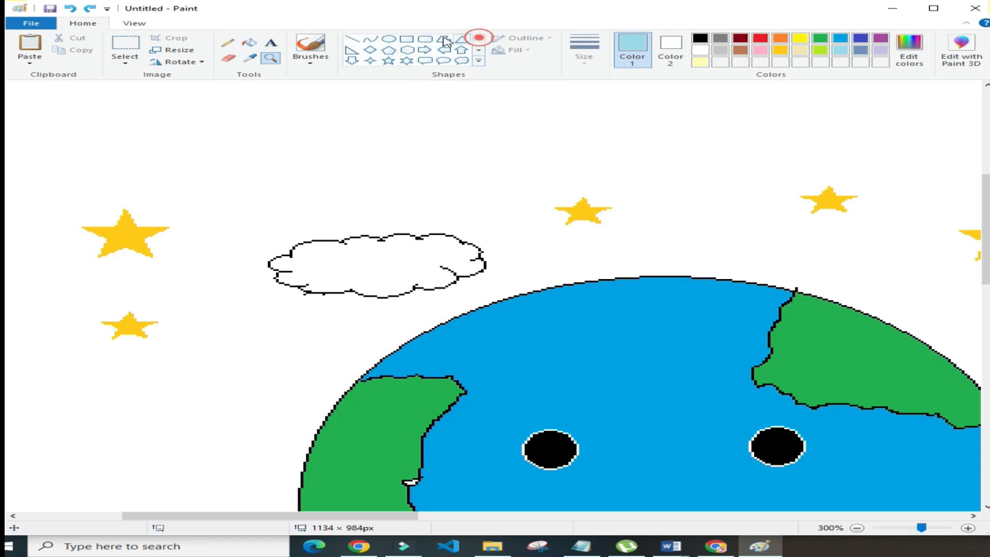
left_click(371, 40)
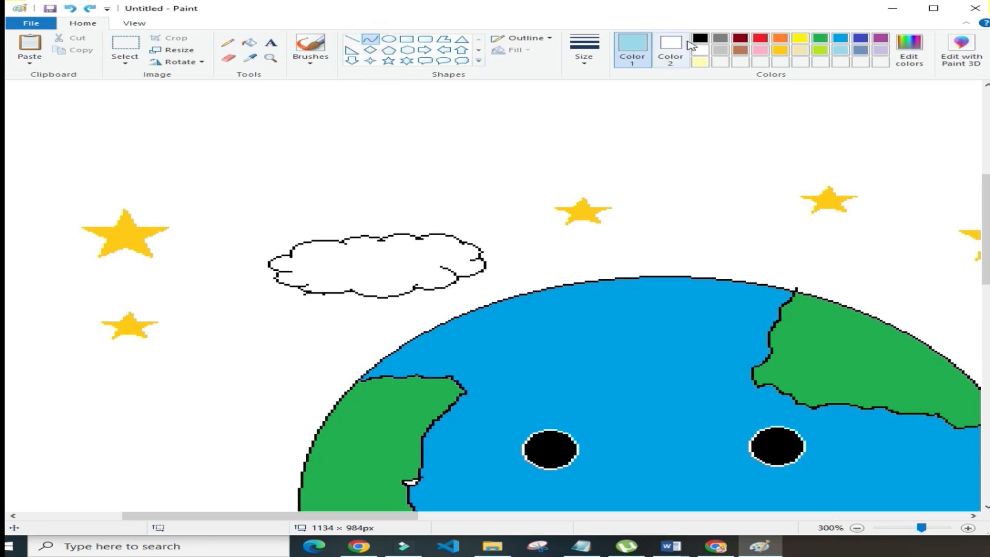
left_click_drag(350, 291, 464, 257)
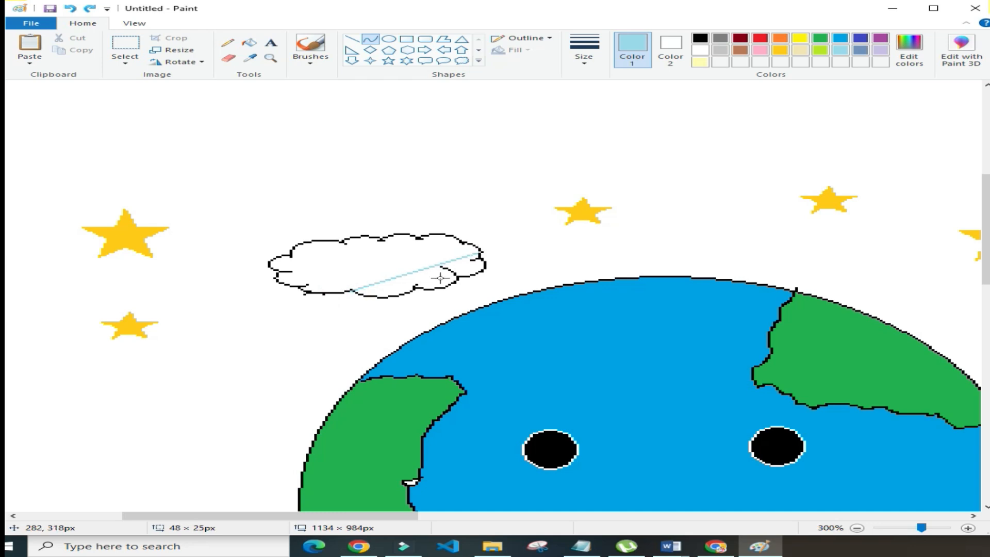
left_click_drag(405, 274, 380, 261)
left_click(316, 263)
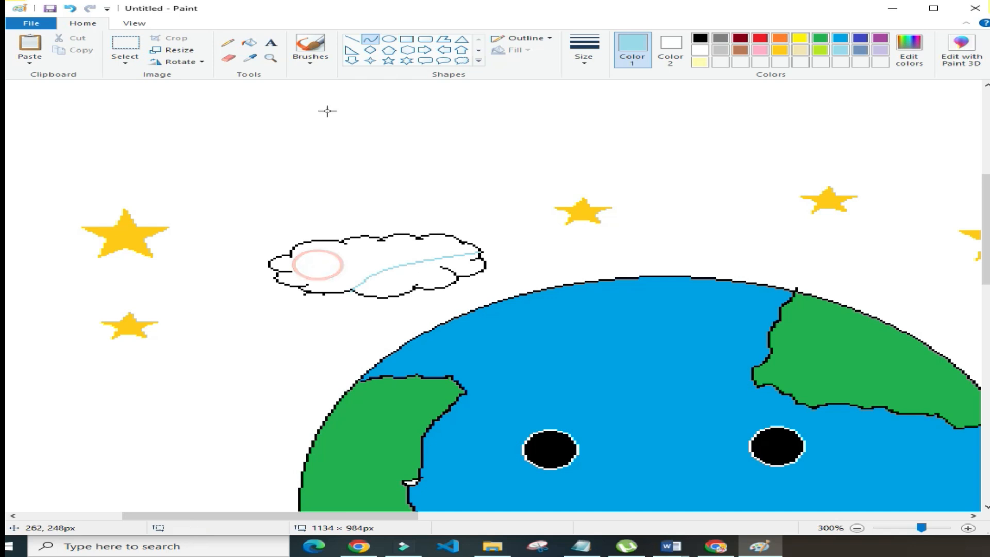
left_click(249, 42)
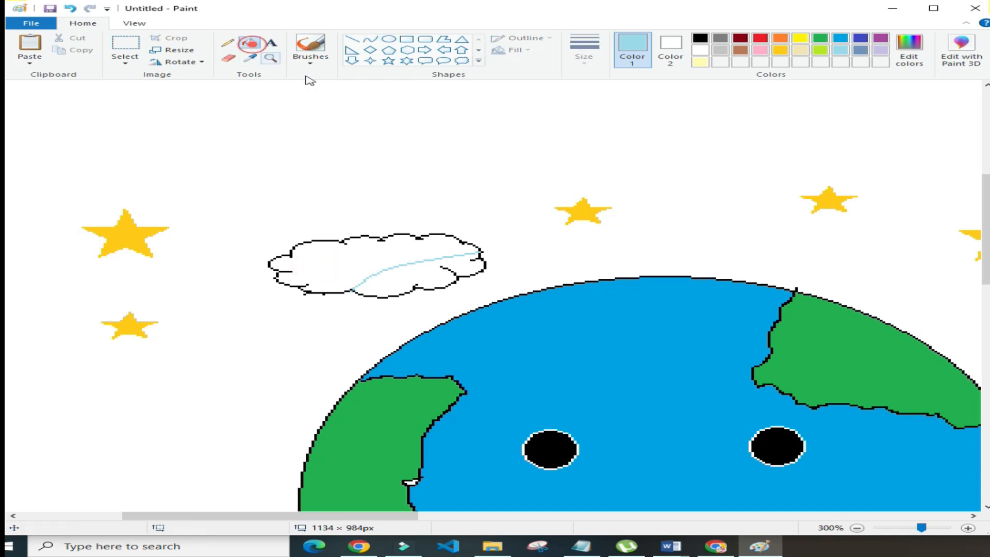
left_click(428, 272)
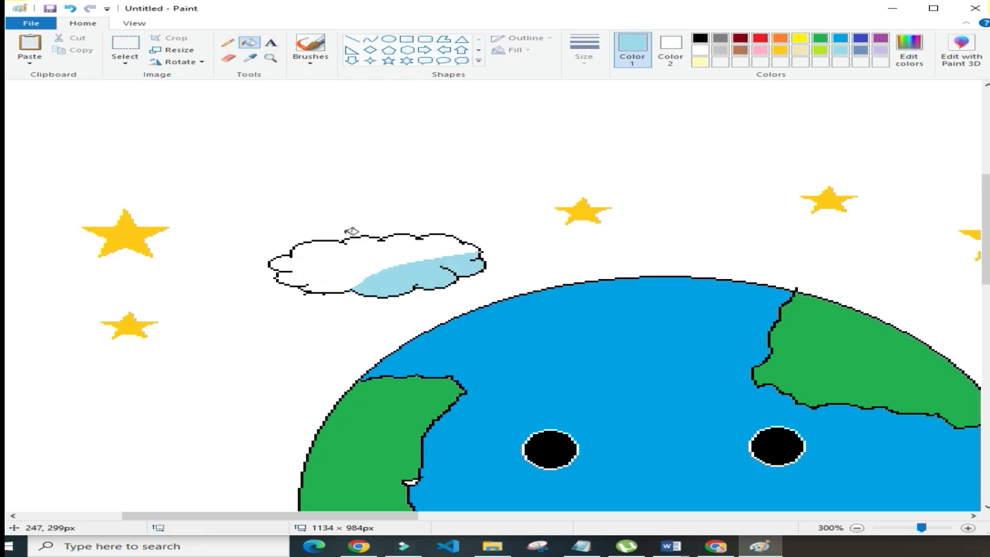
Copy the shaded cloud and place a copy above the moon in the picture's upper-right area.
left_click(270, 59)
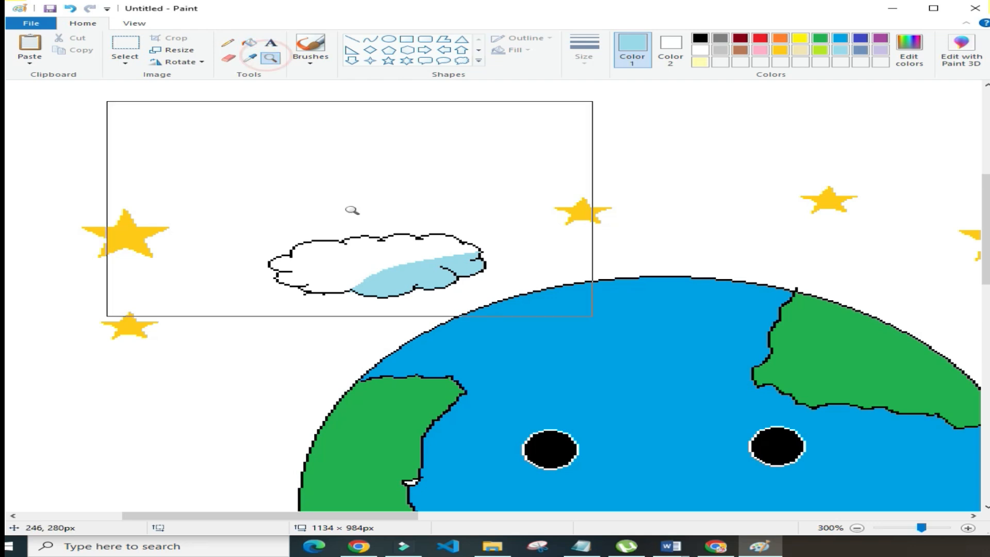
left_click(378, 239)
right_click(377, 239)
right_click(325, 229)
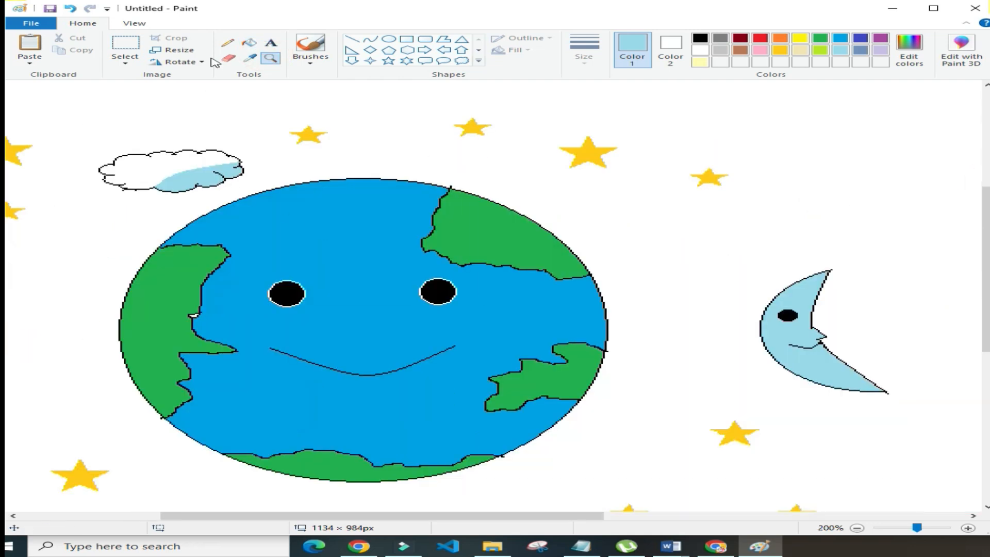
left_click(133, 43)
left_click_drag(84, 143, 245, 193)
left_click(74, 50)
left_click(29, 43)
left_click_drag(129, 119, 904, 116)
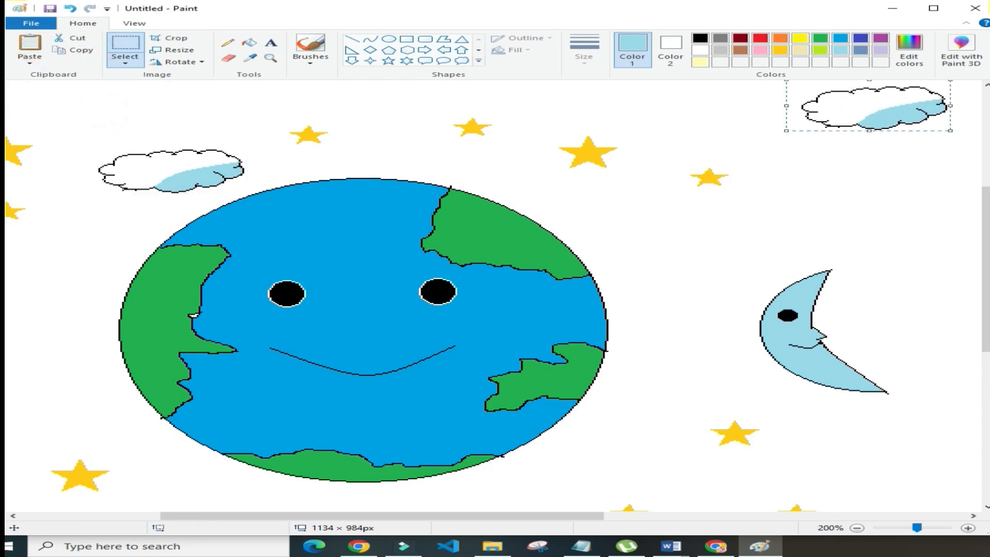
Paste two more clouds, one between the Earth's upper-right edge and the moon, the other below the moon.
key("ctrl+v")
left_click_drag(131, 106, 732, 250)
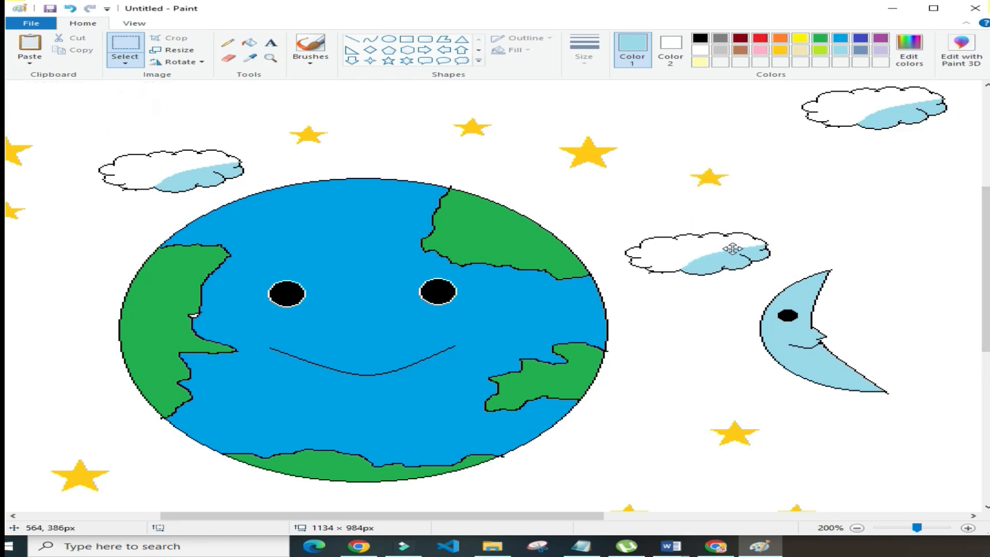
key("ctrl+v")
left_click_drag(118, 117, 884, 486)
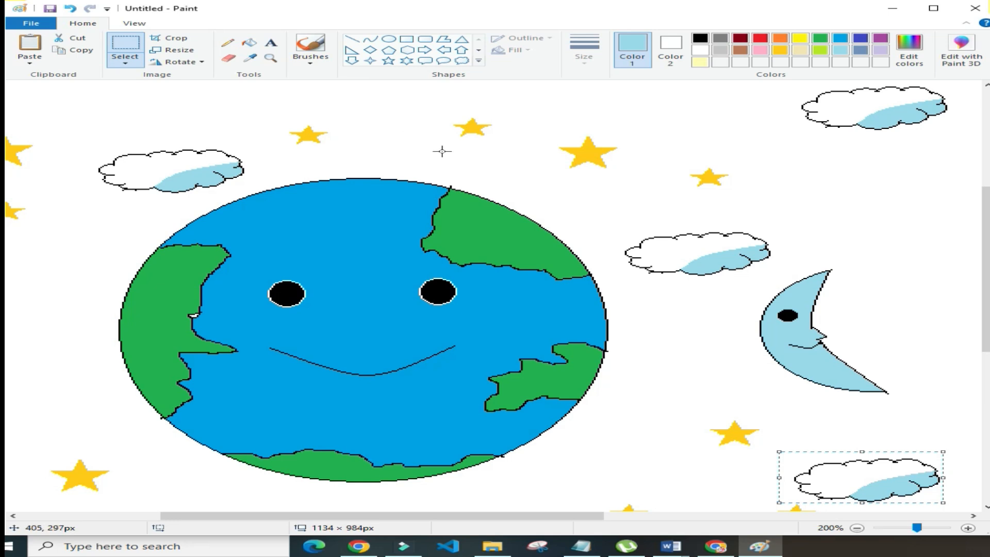
Draw a gold four-point star about 16 × 23 px beside the cloud above the moon and fill it with gold.
left_click(370, 60)
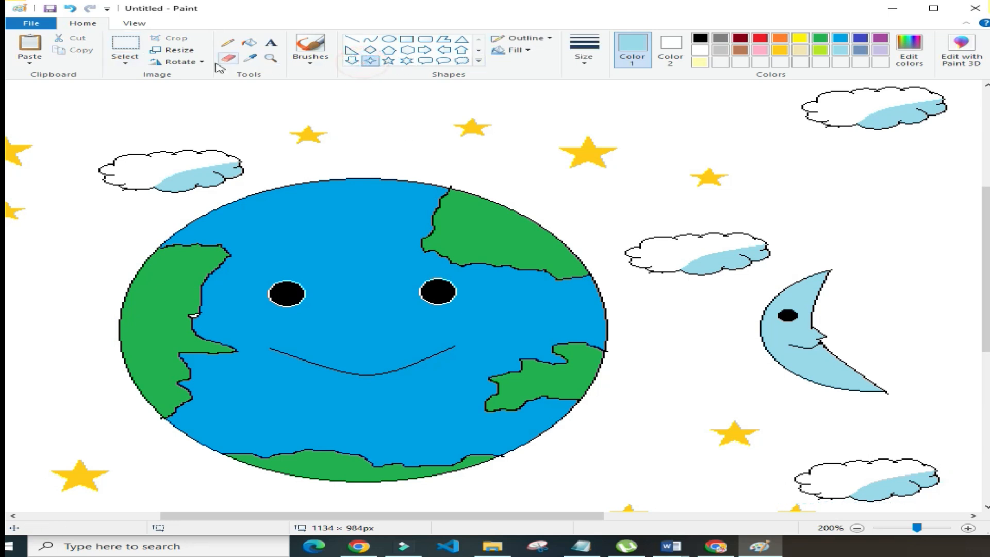
left_click_drag(698, 95, 726, 119)
left_click(779, 50)
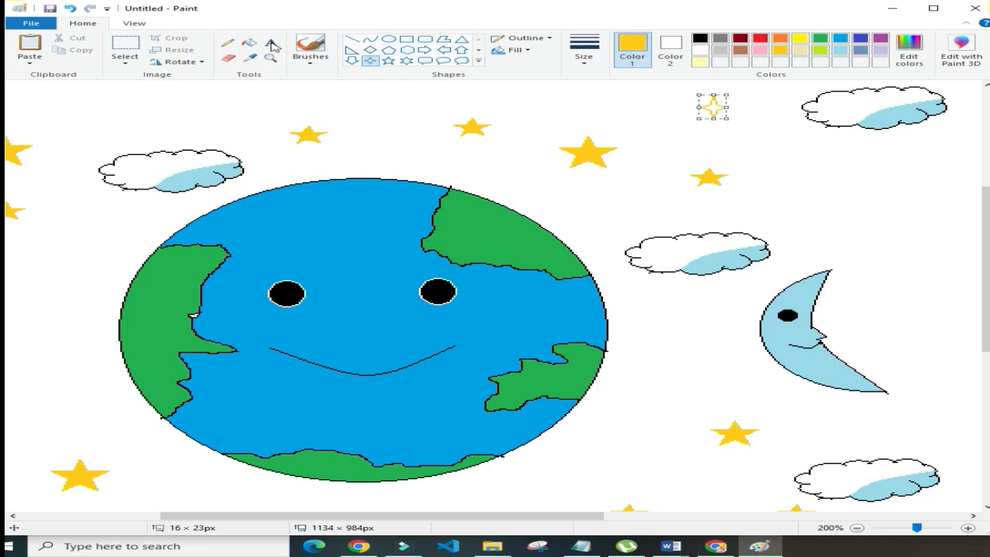
left_click(249, 42)
left_click(713, 107)
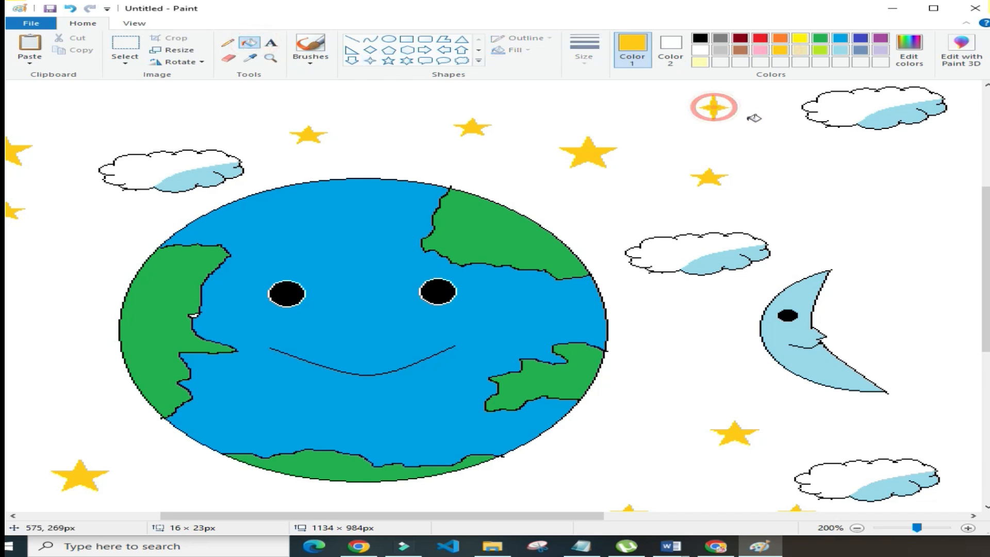
Copy the gold four-point star and place a copy in the empty space to the left of the Earth.
left_click(126, 44)
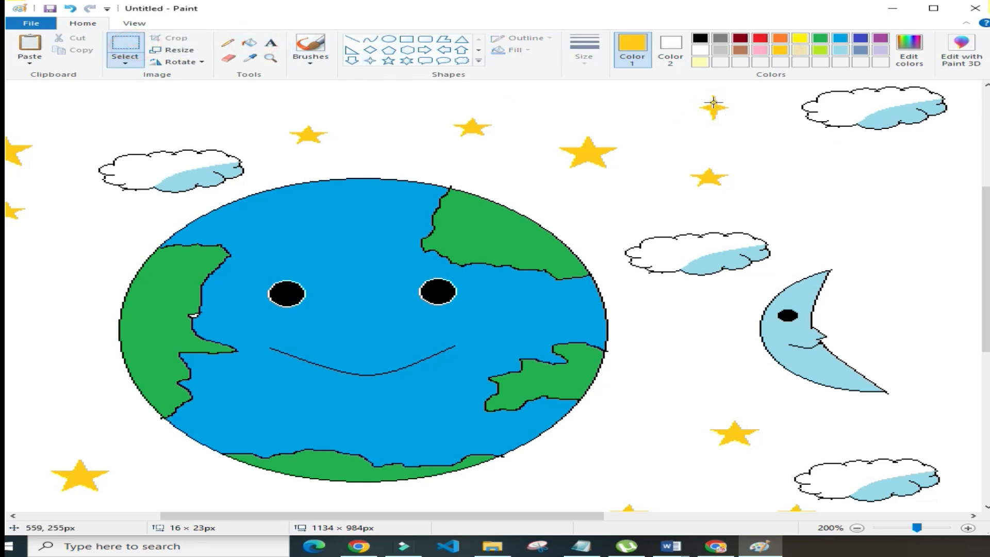
left_click_drag(698, 93, 728, 116)
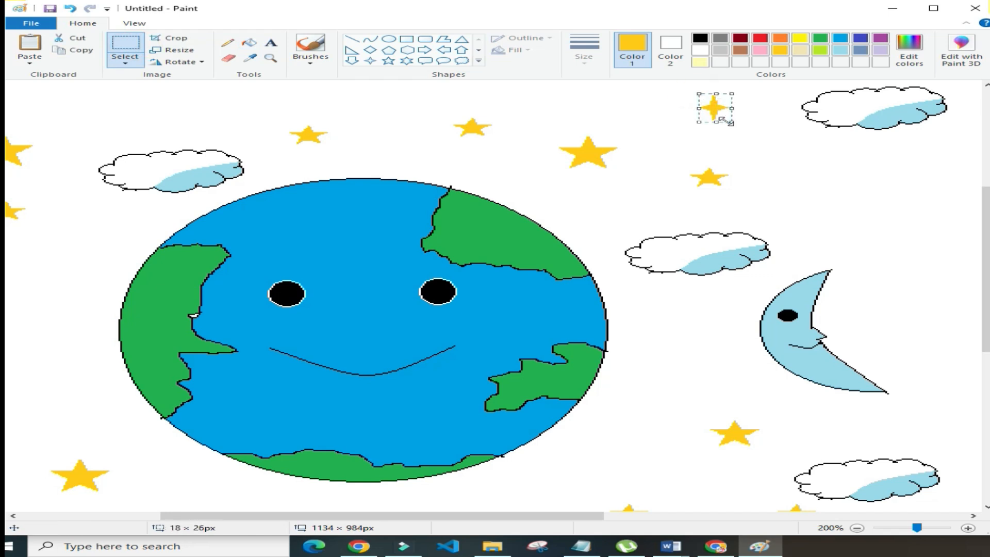
left_click(75, 50)
left_click(29, 46)
left_click_drag(11, 97, 58, 301)
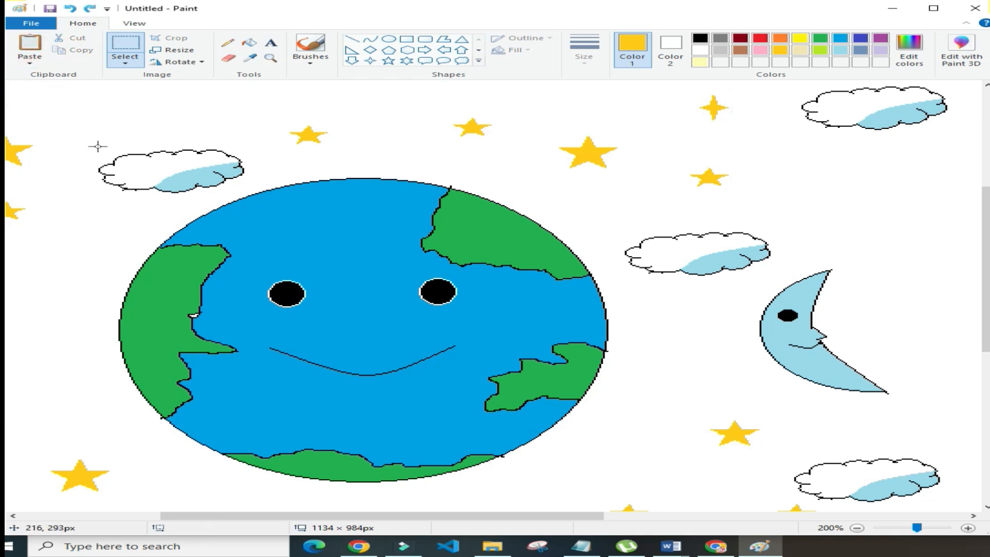
left_click(29, 46)
left_click_drag(28, 98, 69, 313)
left_click_drag(346, 515, 326, 516)
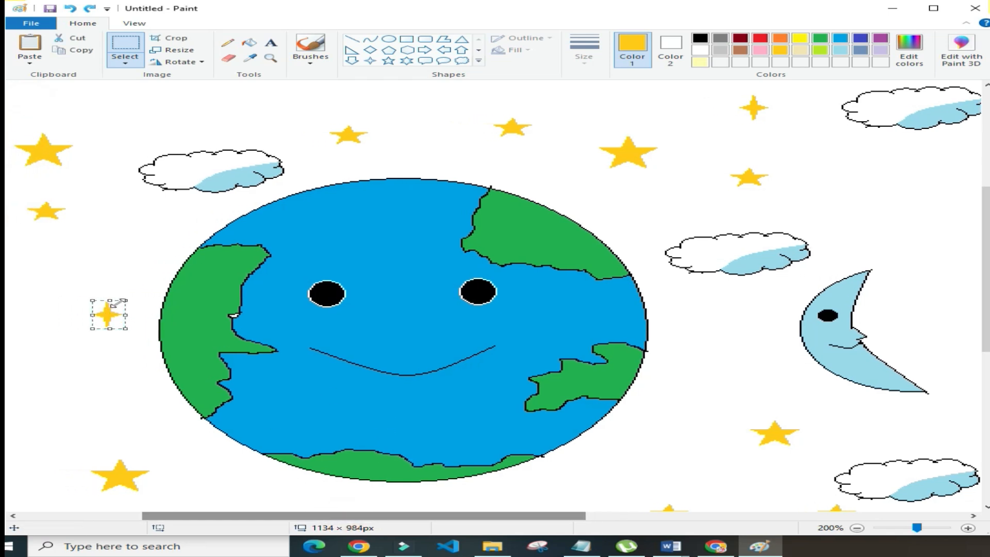
Paste three more gold four-point stars: above the cloud at the Earth's upper left, above the moon, and between the Earth and lower-right stars.
left_click(117, 242)
left_click(30, 45)
left_click_drag(24, 96, 253, 102)
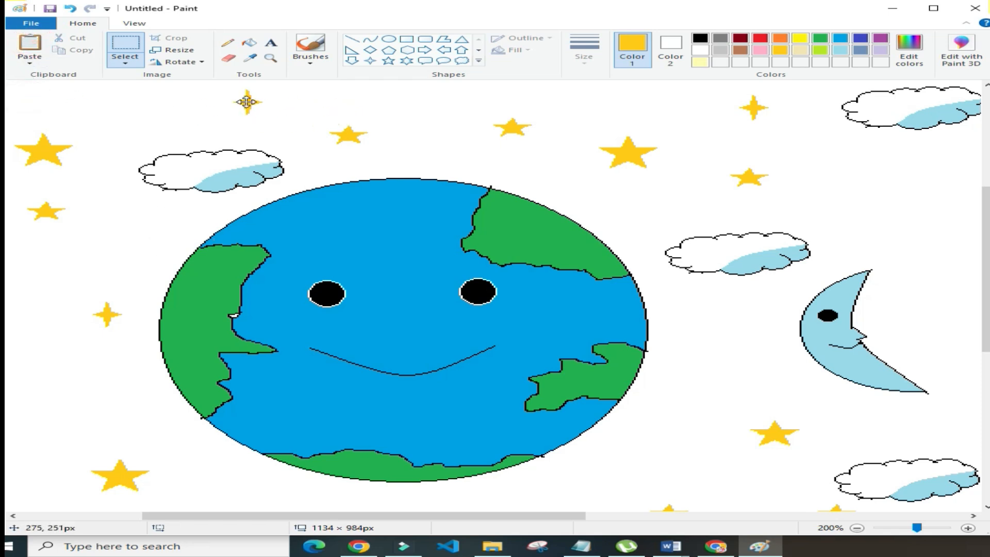
left_click(30, 45)
left_click_drag(27, 98, 947, 258)
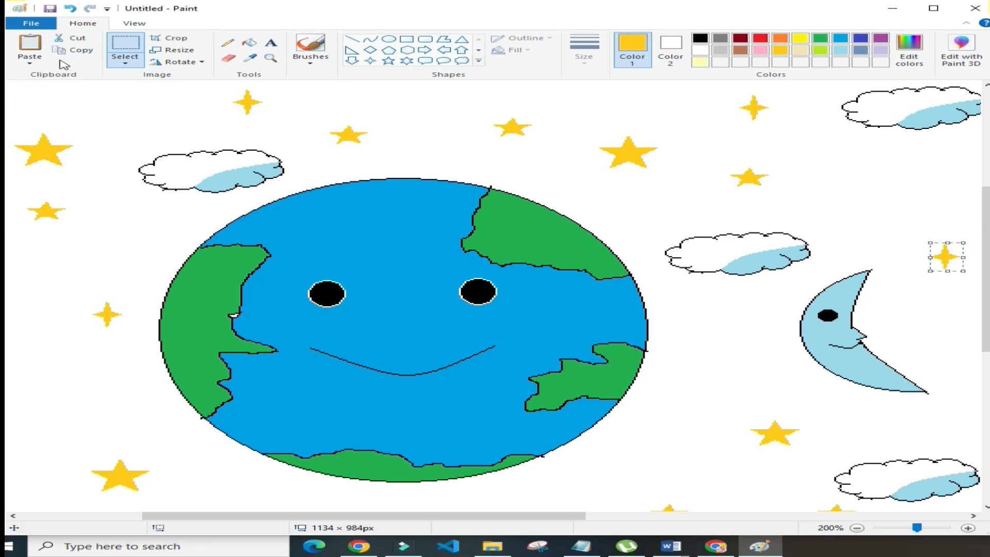
left_click(29, 45)
left_click_drag(27, 98, 690, 457)
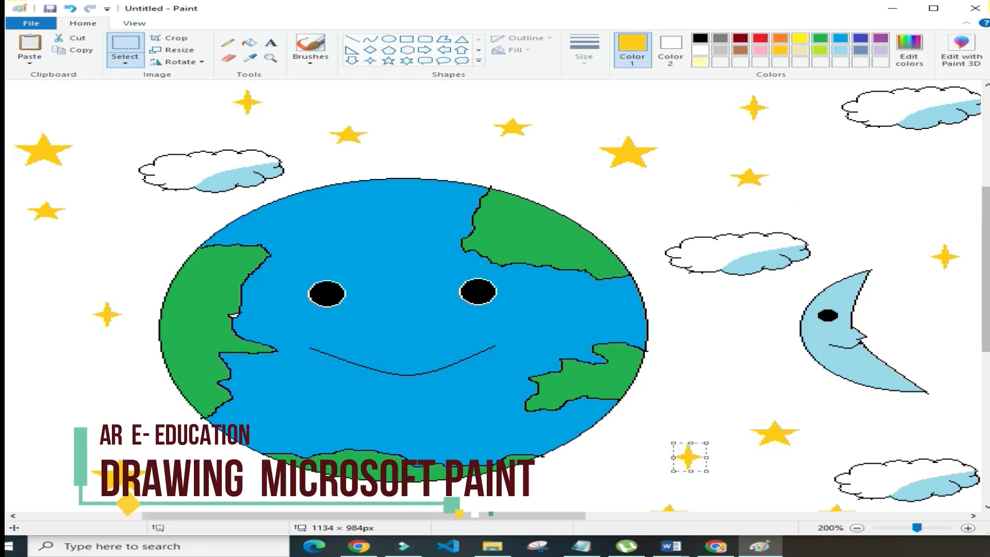
Start a text box in the space above the Earth and set its font size to 18.
left_click(856, 528)
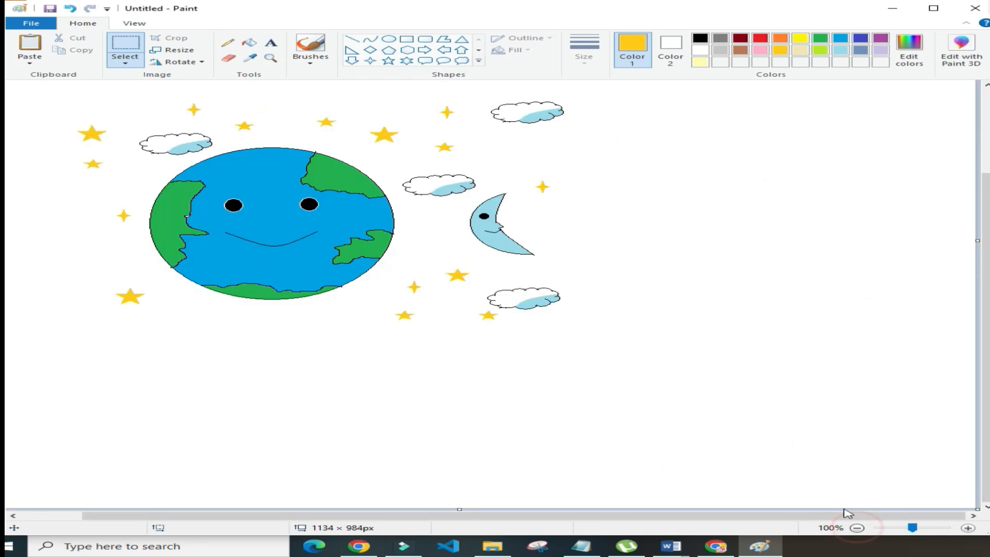
left_click(968, 528)
left_click_drag(986, 284, 985, 299)
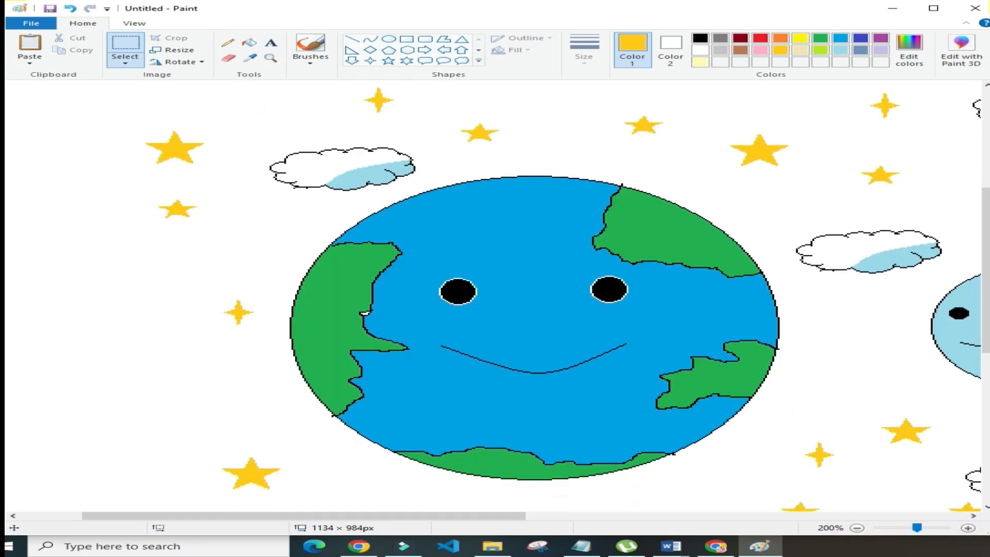
left_click_drag(379, 517, 451, 519)
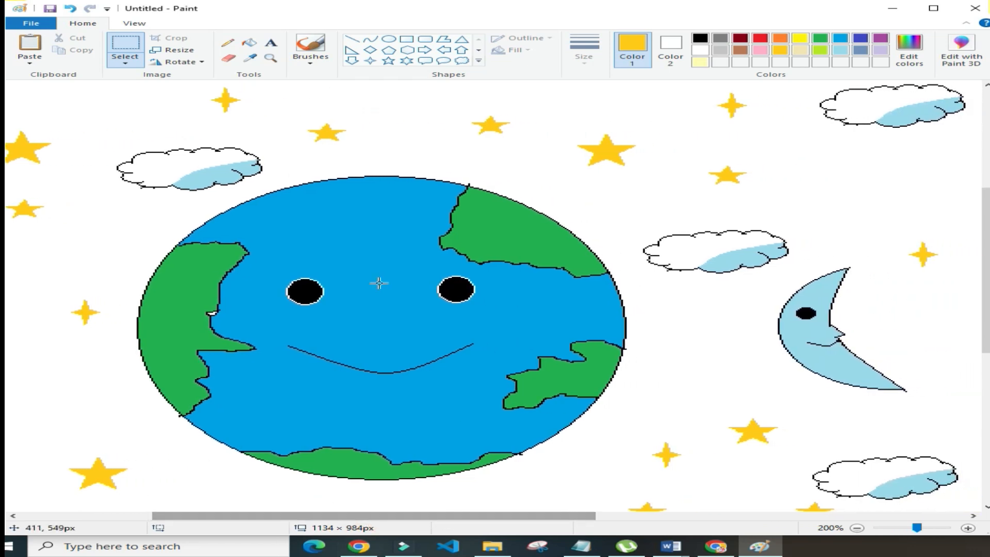
left_click(270, 42)
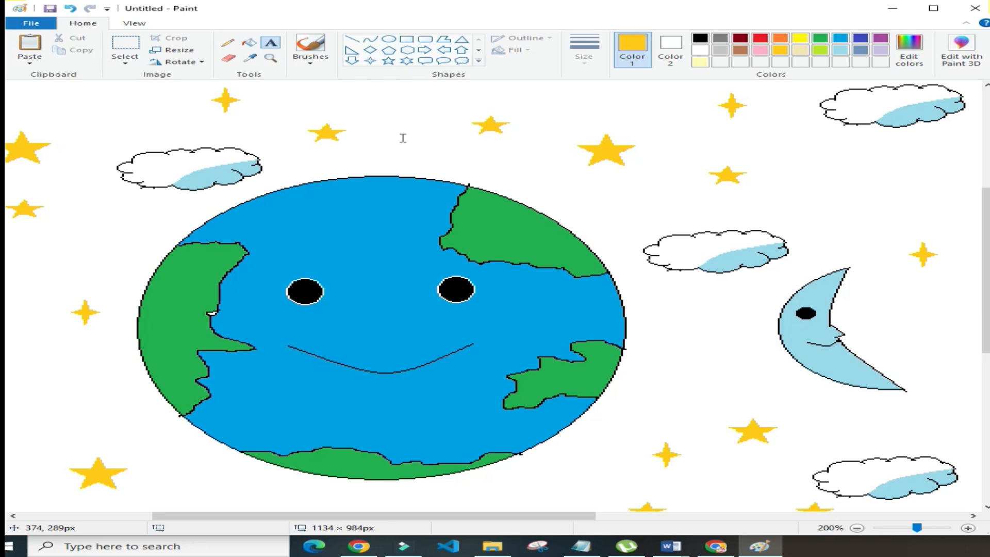
left_click(346, 97)
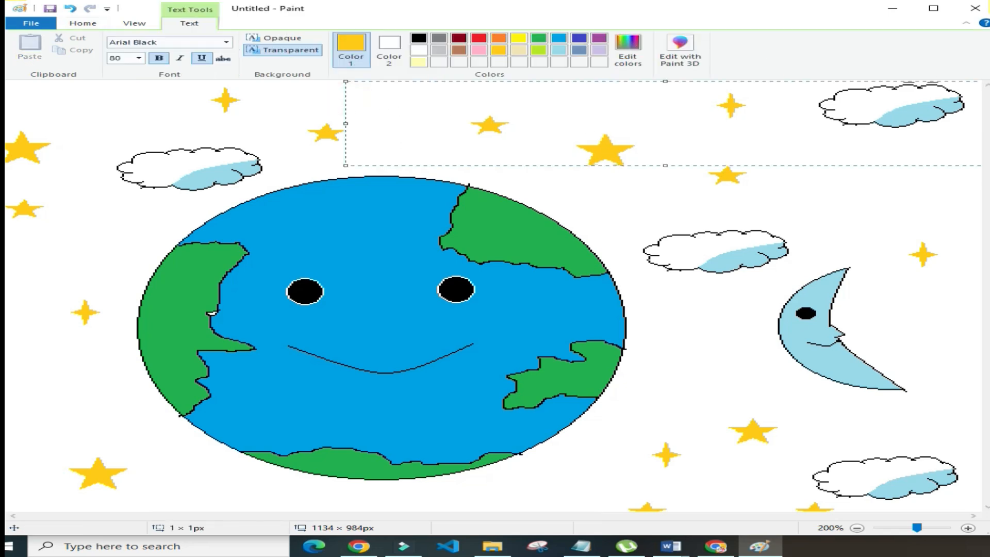
left_click(139, 57)
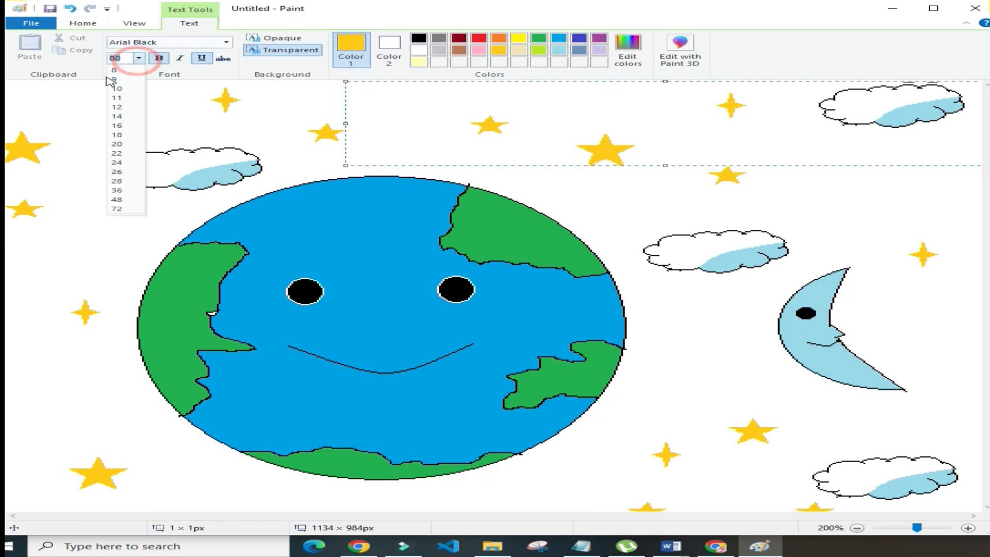
left_click(116, 144)
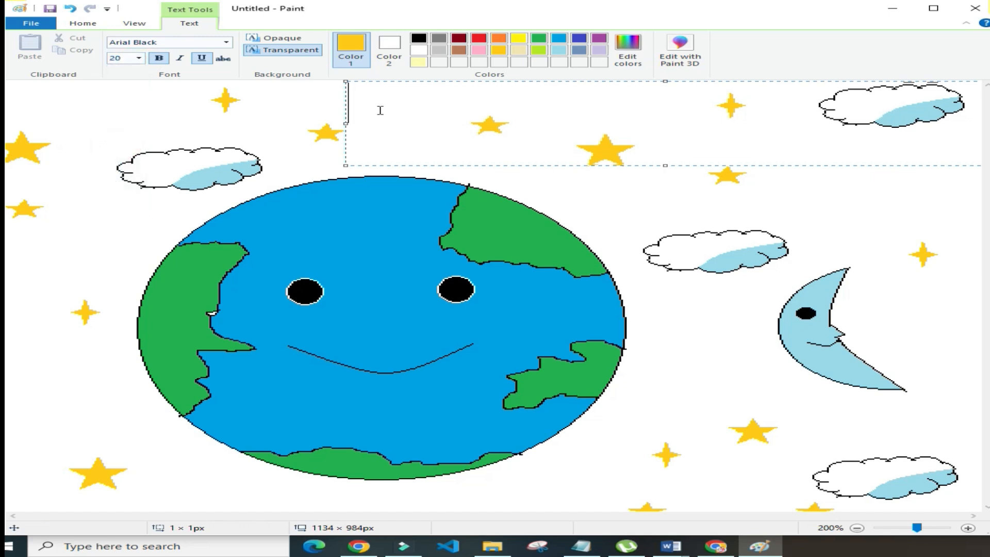
left_click(139, 57)
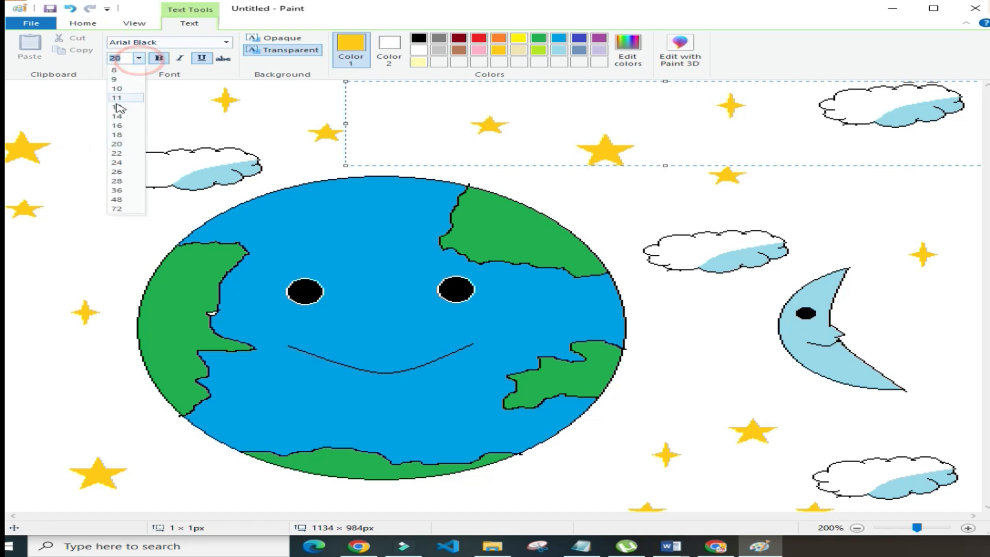
left_click(120, 135)
type("E")
key("BackSpace")
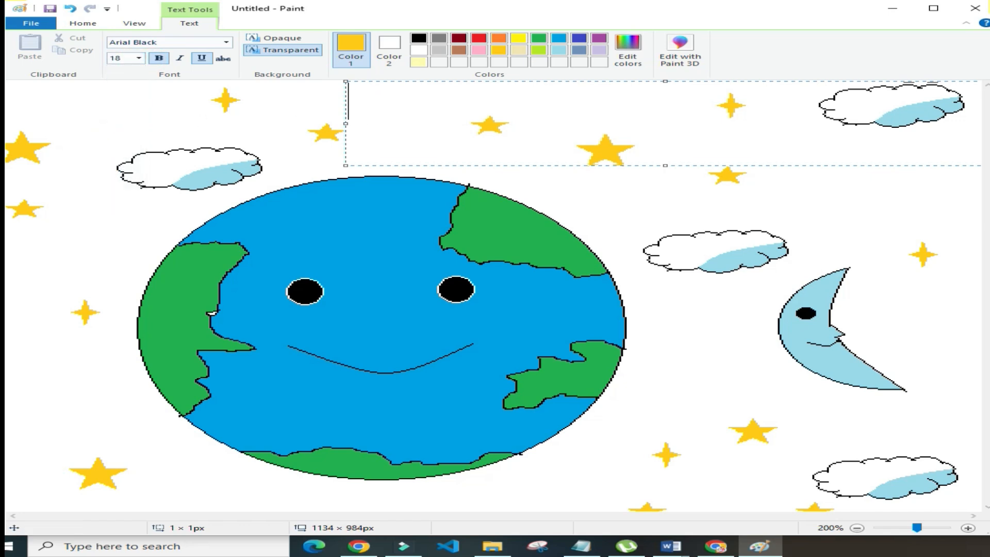
Enter the label "Earth" in green and position it above the centre of the Earth.
left_click(539, 39)
type("Earth")
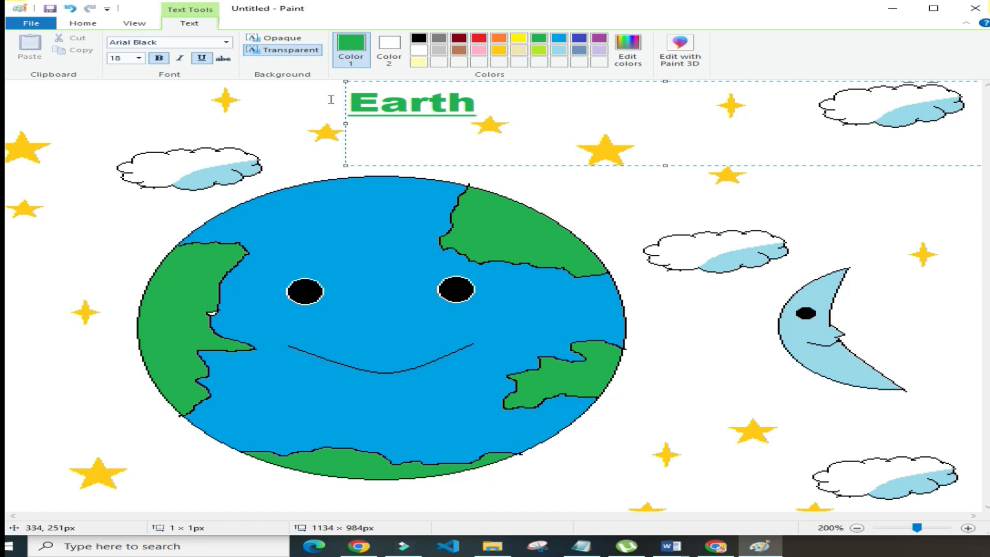
left_click_drag(392, 164, 347, 162)
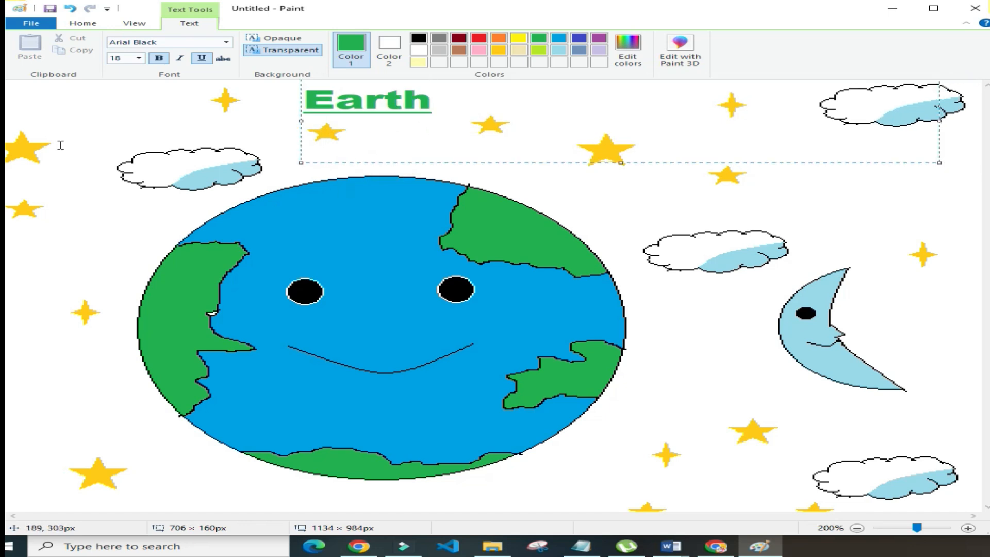
left_click(93, 110)
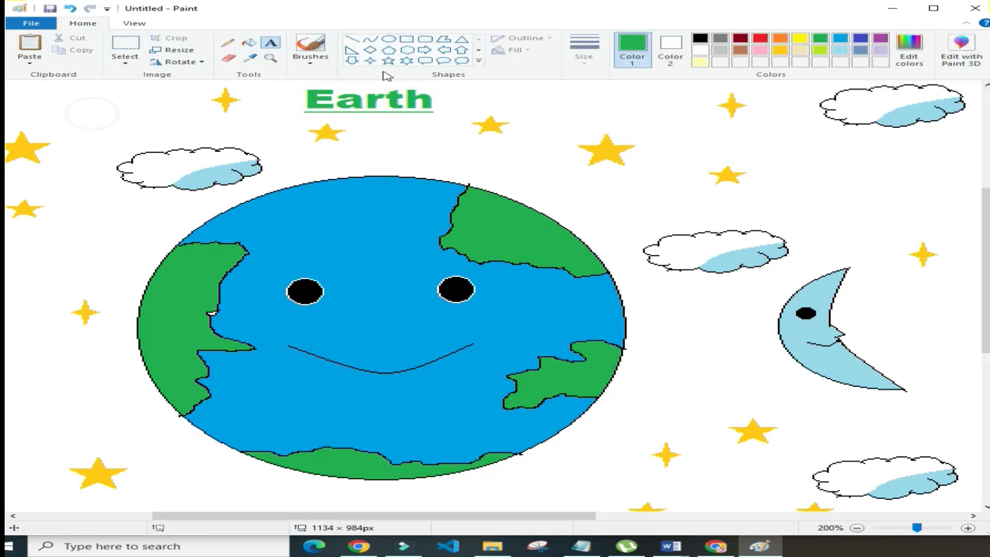
left_click(460, 51)
left_click_drag(372, 113, 407, 170)
key("ctrl+z")
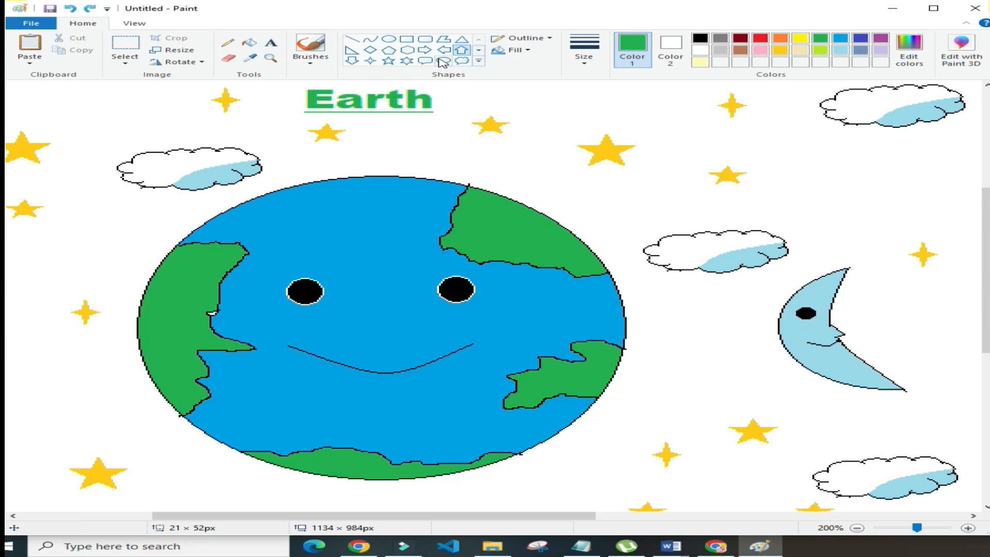
Draw a green down arrow from the "Earth" label to the Earth's upper edge.
left_click(352, 61)
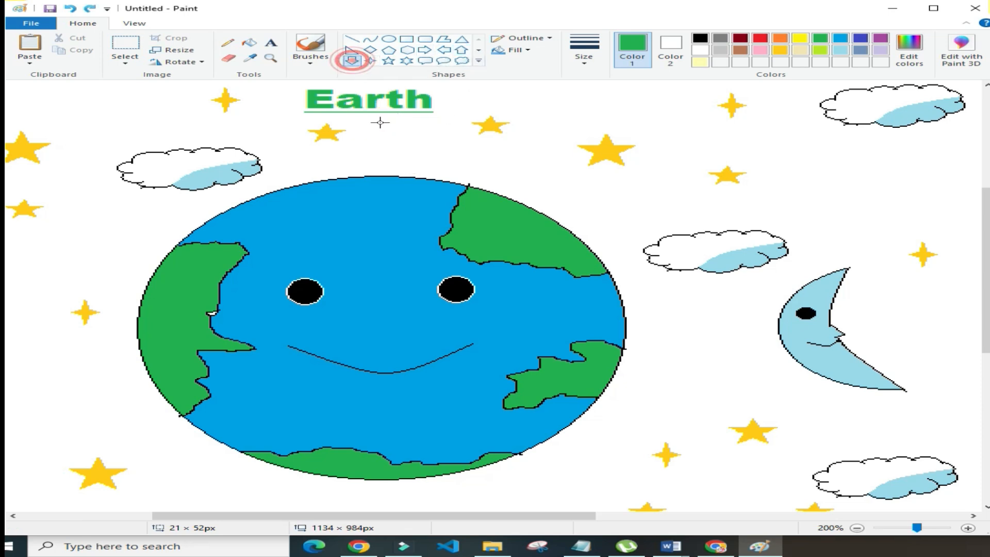
left_click_drag(367, 114, 413, 173)
left_click(505, 95)
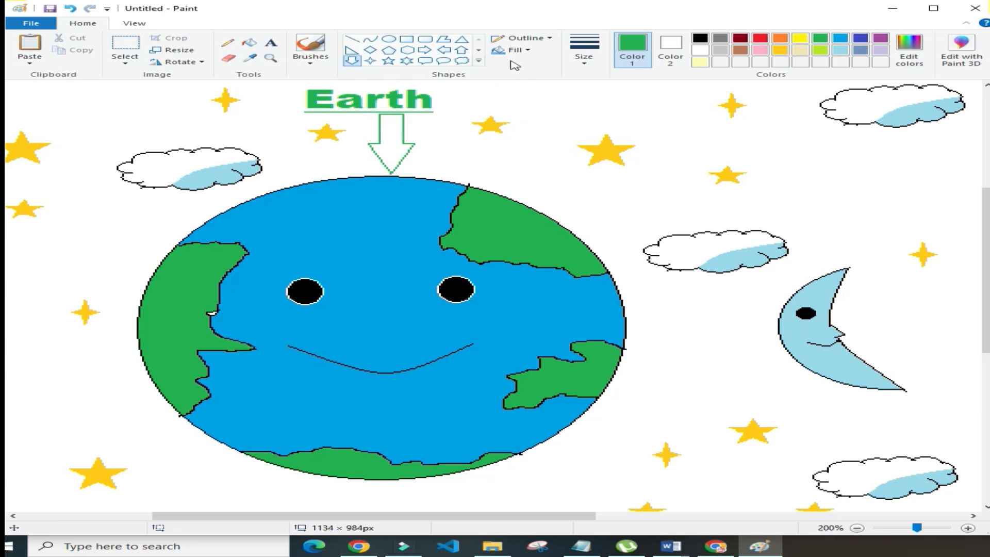
Add a green "Cloud" text label below the cloud in the picture's upper-right area, leaving a gap between them.
left_click(269, 44)
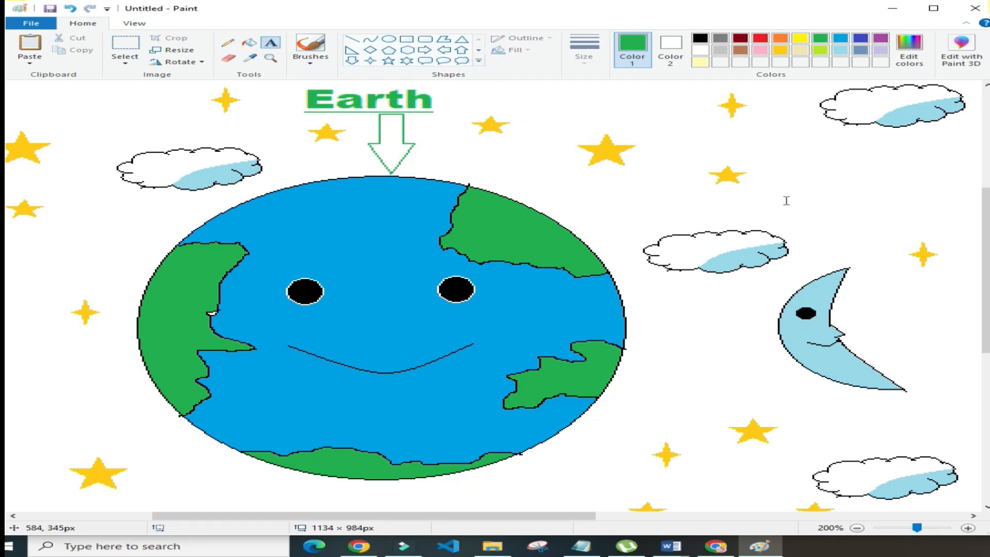
left_click(757, 179)
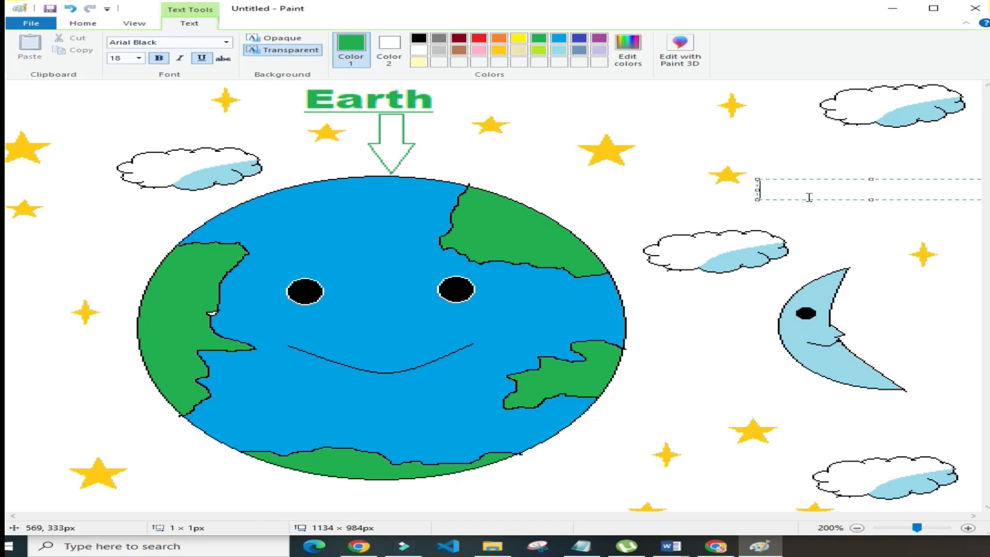
type("clo")
key("BackSpace")
key("BackSpace")
key("BackSpace")
type("Cloud")
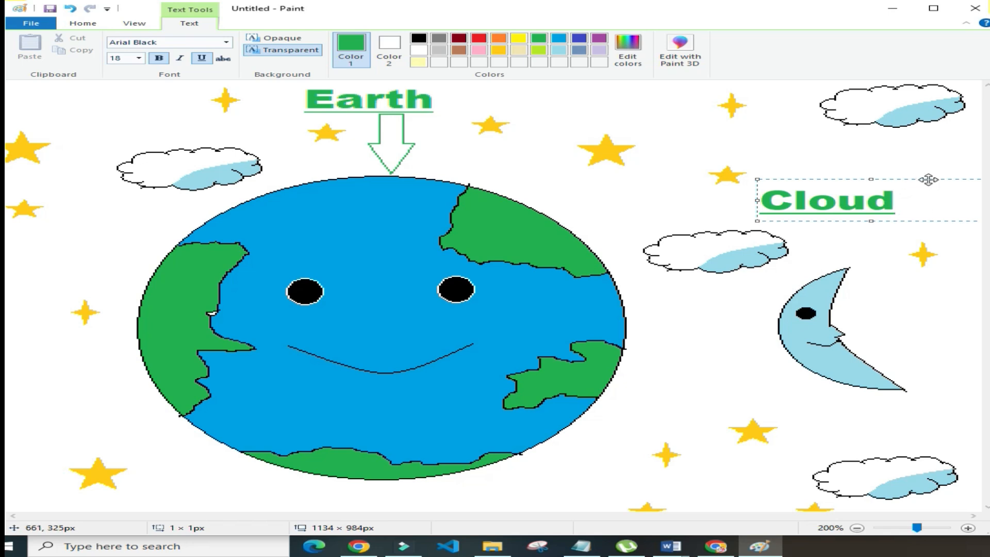
mouse_move(927, 179)
left_mouse_down()
mouse_move(927, 148)
mouse_move(928, 165)
left_mouse_up()
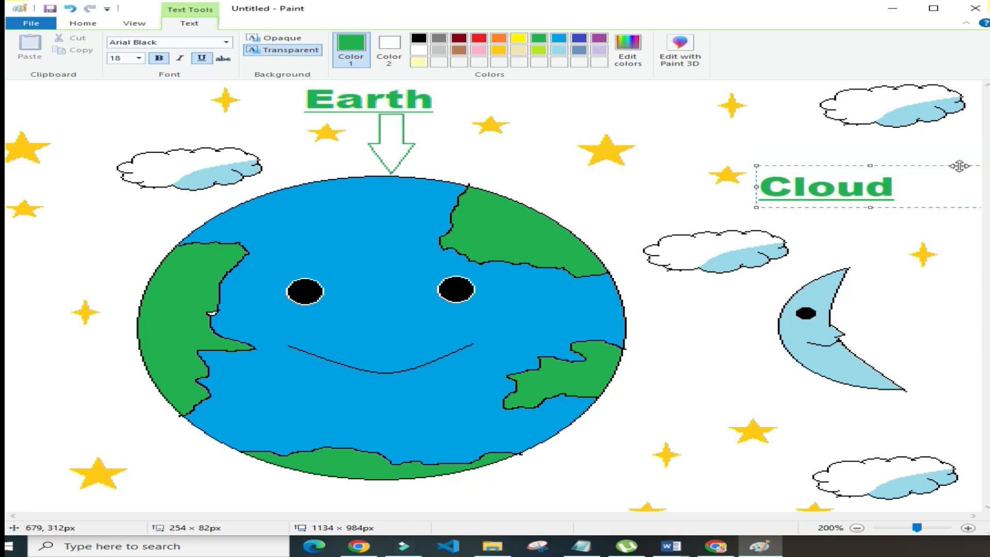
left_click_drag(800, 166, 800, 159)
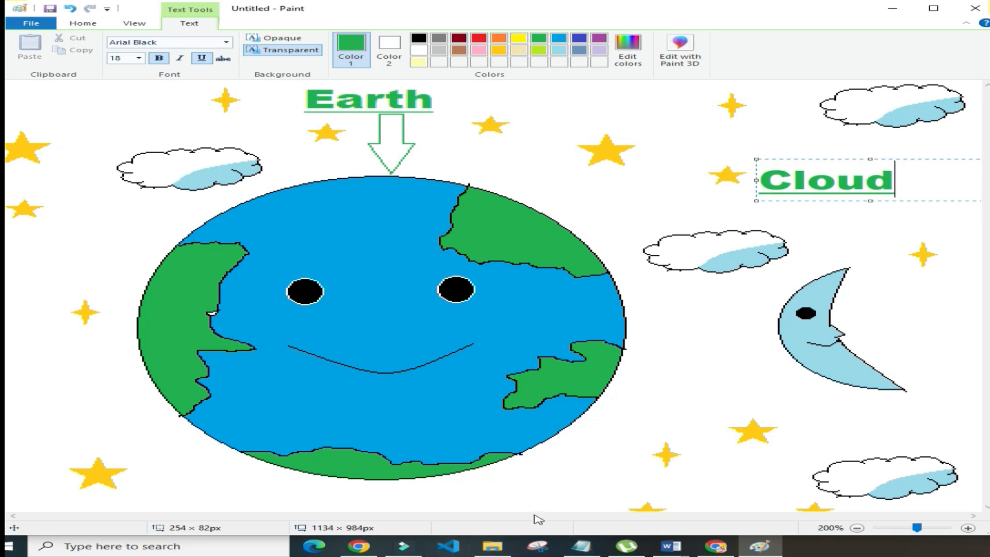
left_click(791, 202)
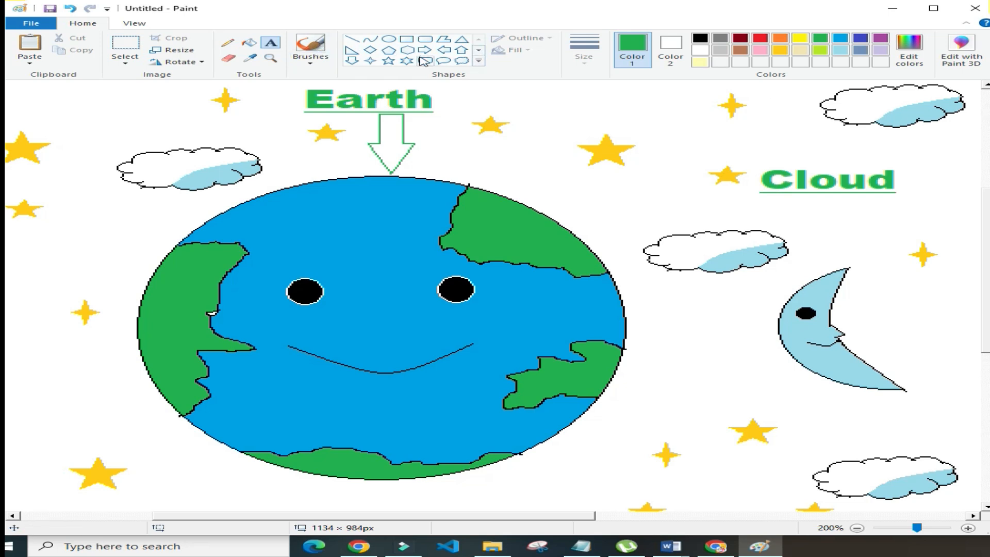
Draw a green up arrow from the "Cloud" label to the cloud above it.
left_click(461, 49)
left_click_drag(845, 126, 886, 171)
left_click(935, 155)
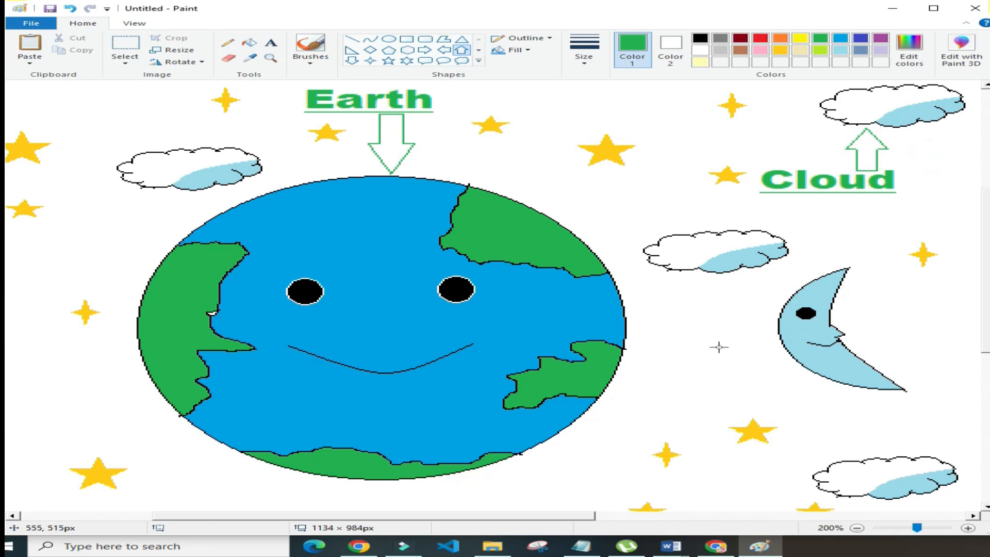
Add a green "Moon" text label between the Earth and the moon, just below the middle cloud.
left_click(271, 43)
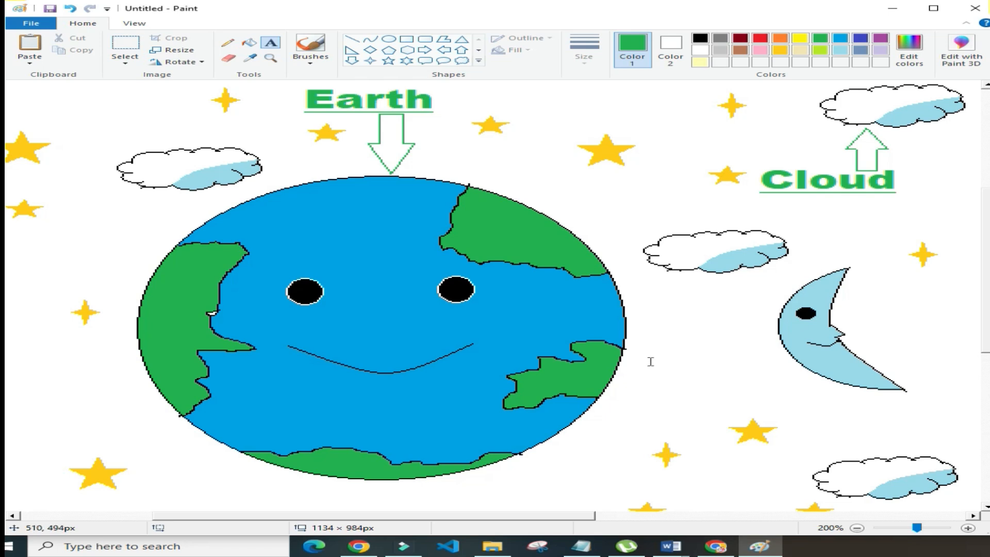
left_click_drag(643, 363, 713, 399)
left_click_drag(713, 399, 743, 400)
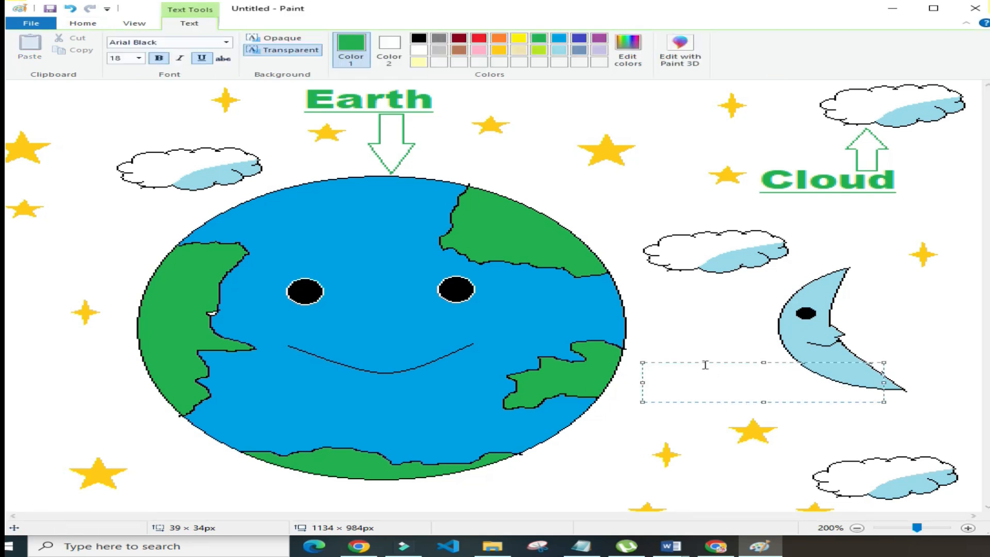
left_click_drag(704, 362, 689, 283)
type("Moon")
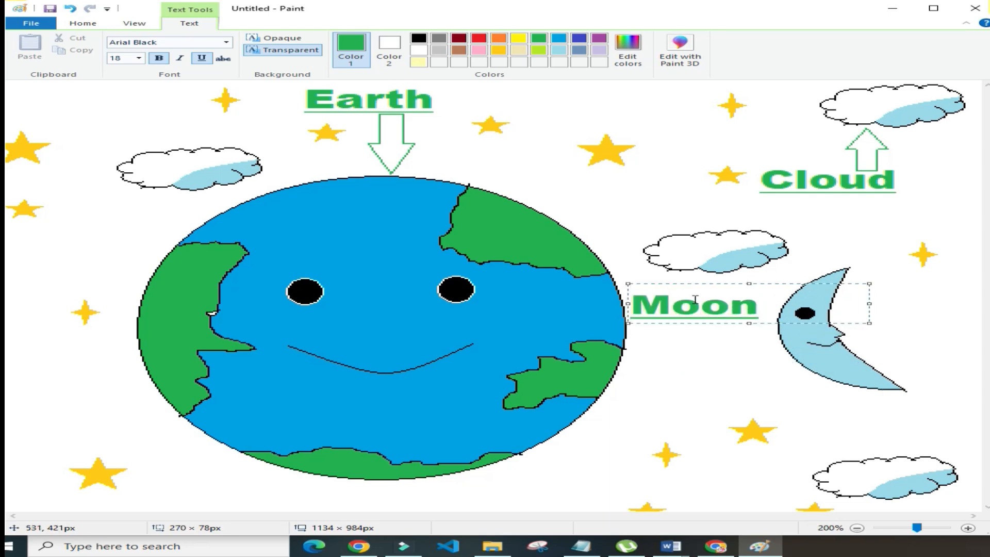
left_click(687, 348)
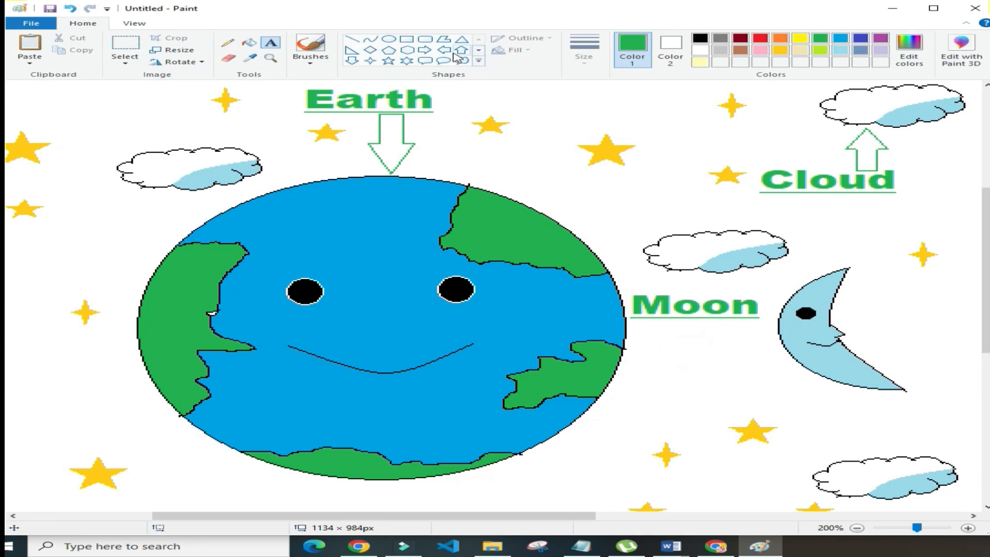
Draw a green right arrow about 36 × 34 px beneath the "Moon" label, pointing at the moon.
left_click(425, 50)
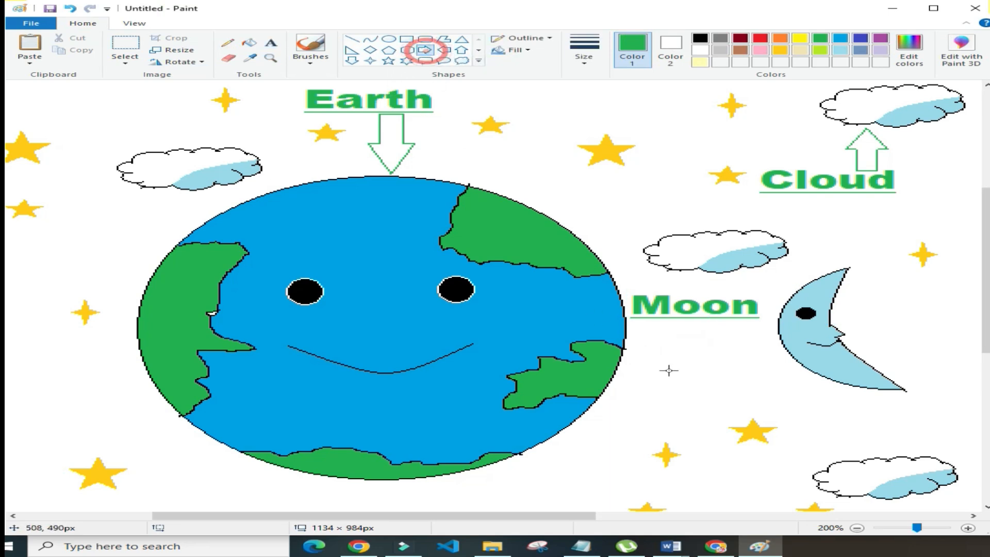
left_click_drag(691, 325, 754, 360)
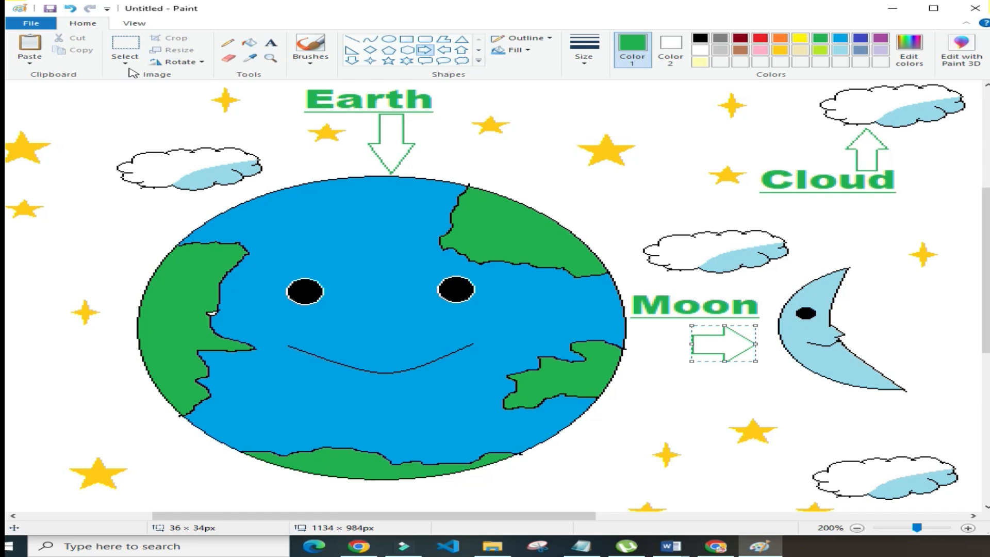
left_click(184, 63)
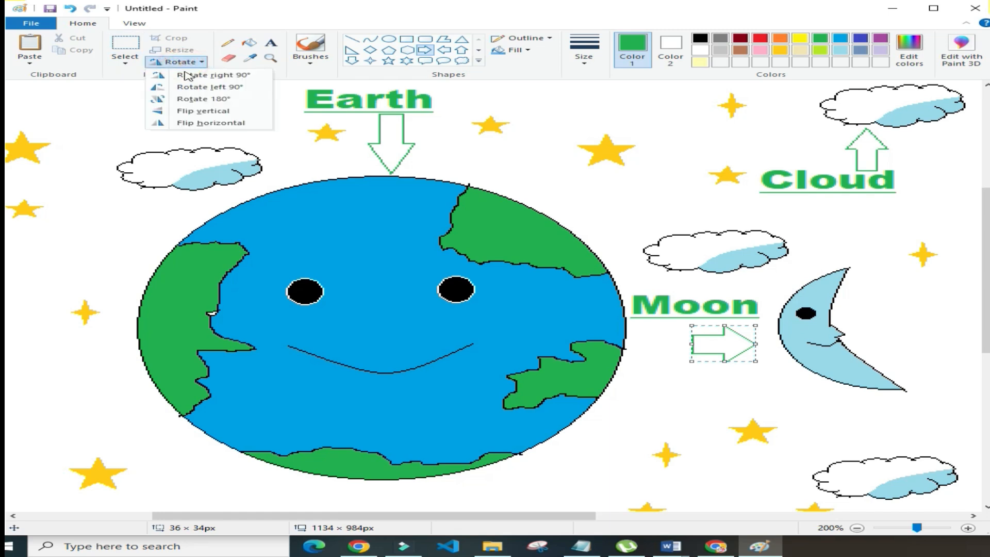
left_click(125, 54)
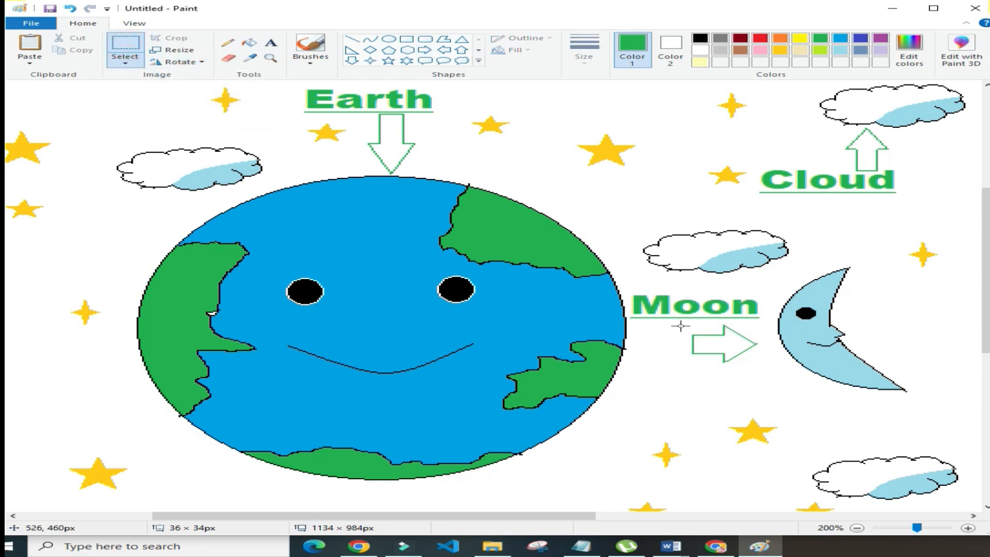